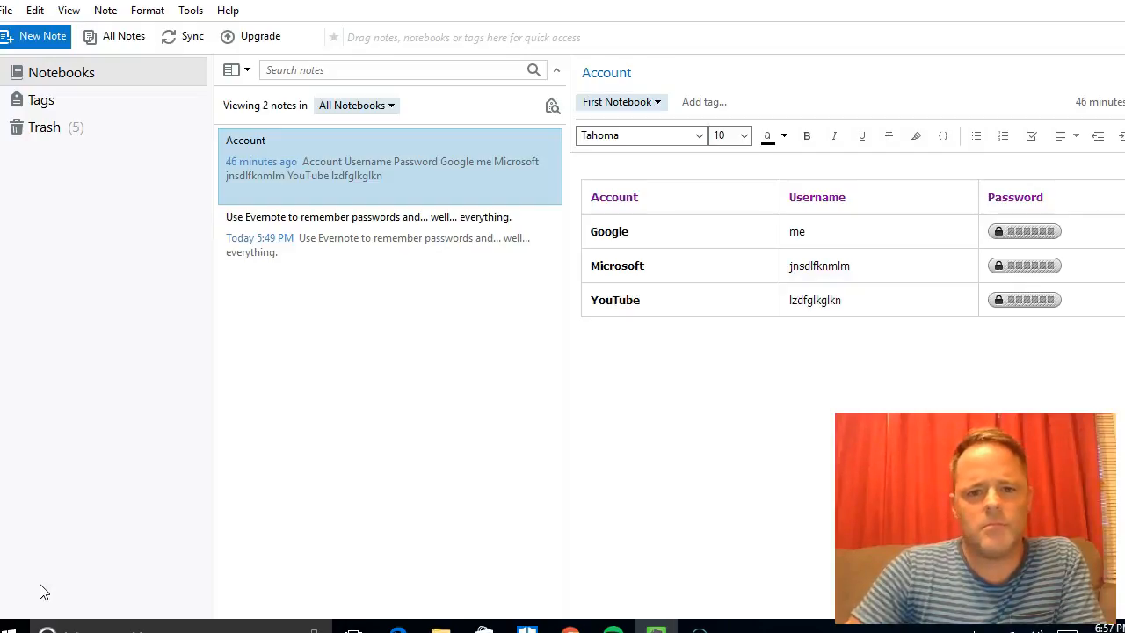
- Create a new note with the text "Christmas gift wish list" and close its window
{"action": "left_click", "coordinate": [39, 584]}
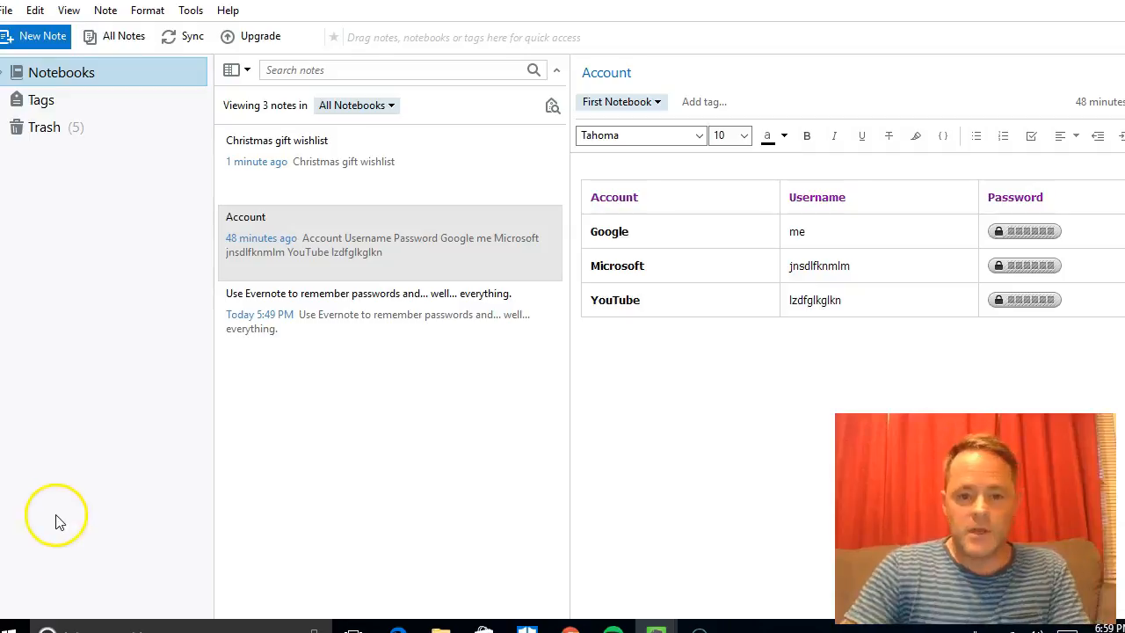
{"action": "left_click", "coordinate": [33, 41]}
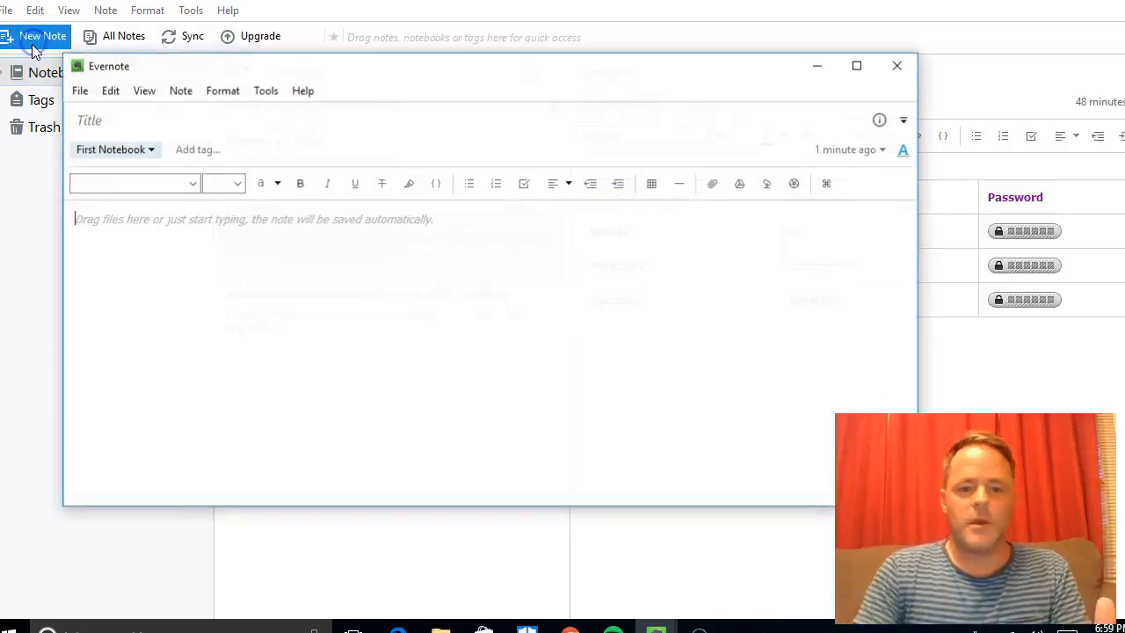
{"action": "type", "text": "c"}
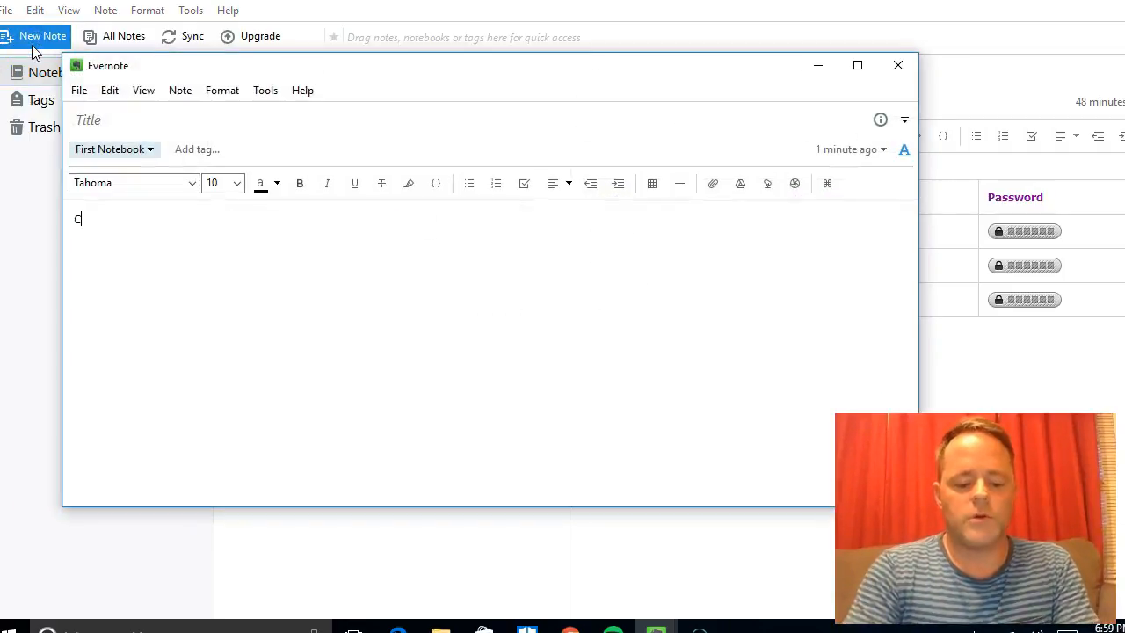
{"action": "type", "text": "hr"}
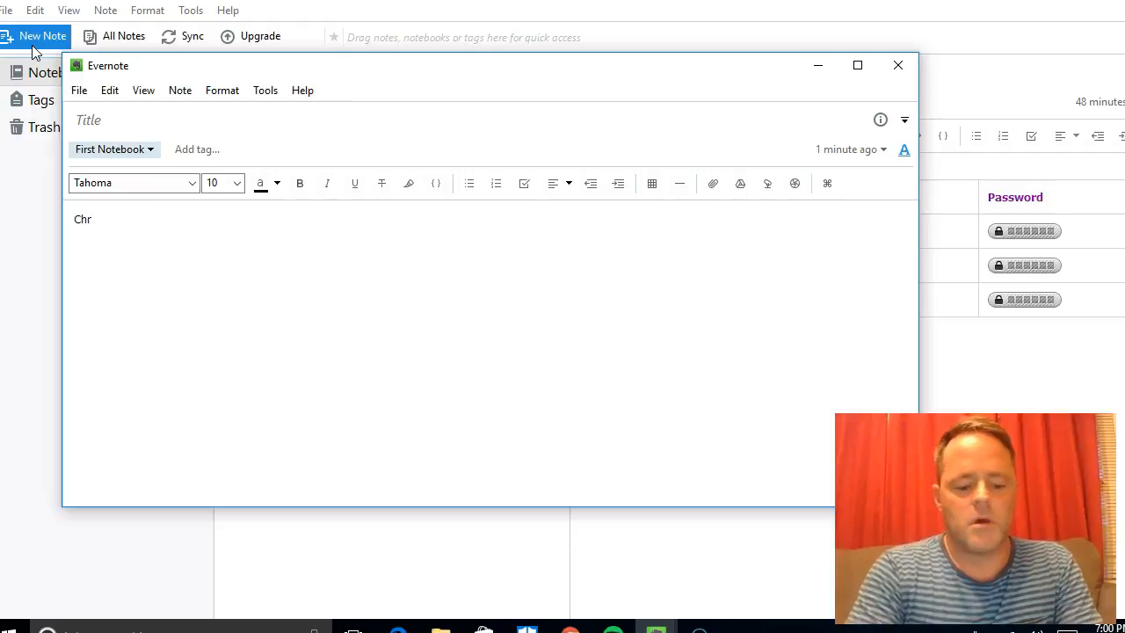
{"action": "type", "text": "istmas "}
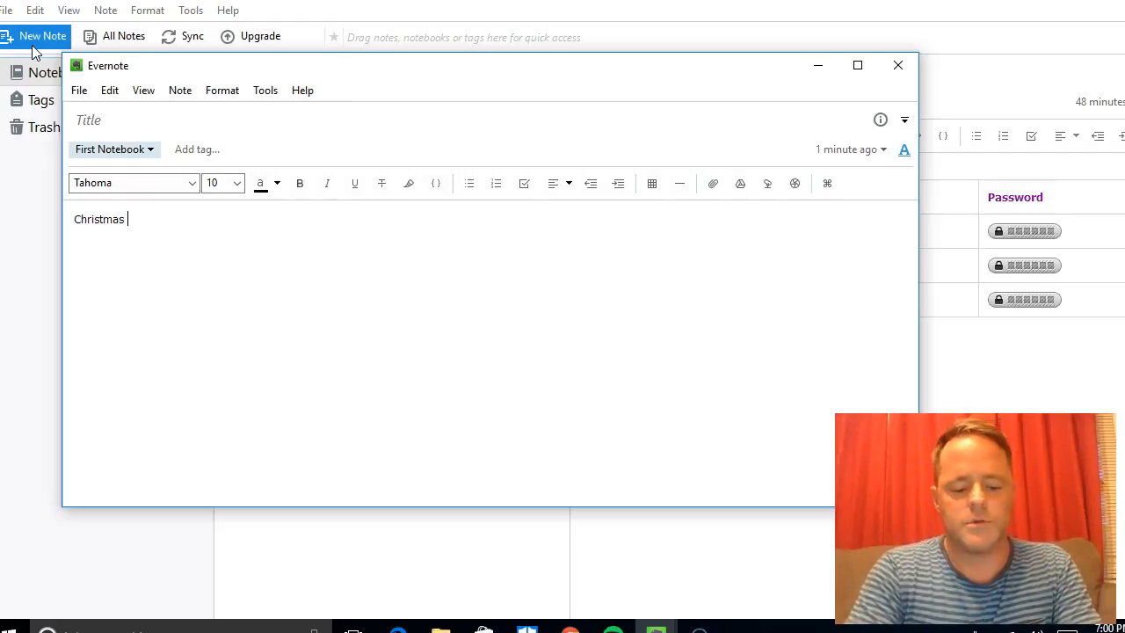
{"action": "type", "text": "gift wi"}
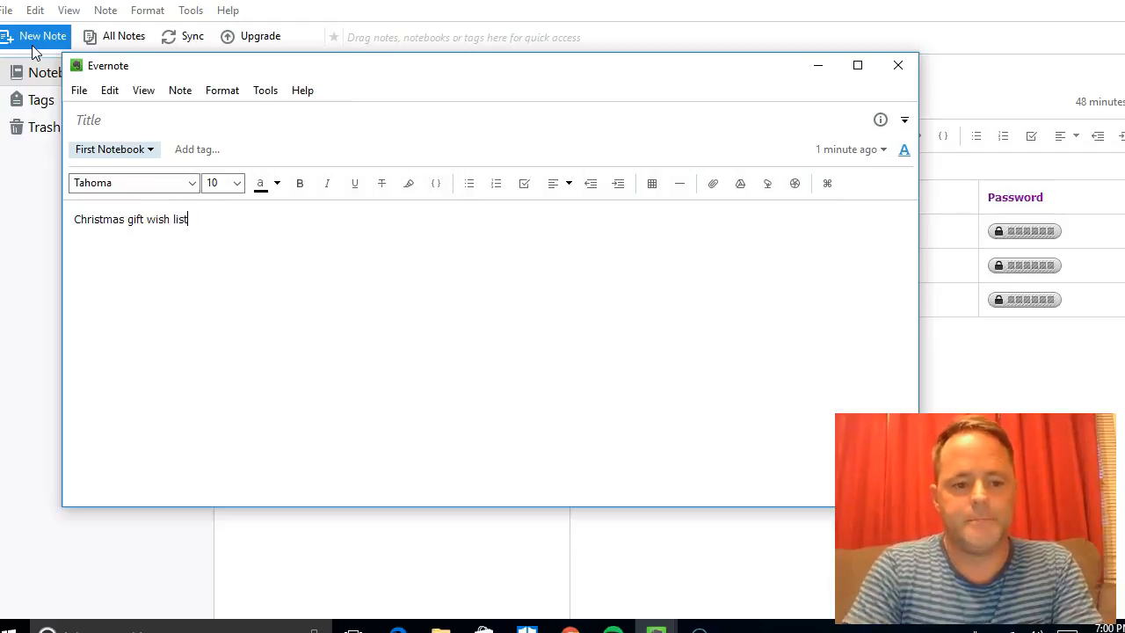
{"action": "type", "text": "sh list"}
{"action": "key", "text": "Return"}
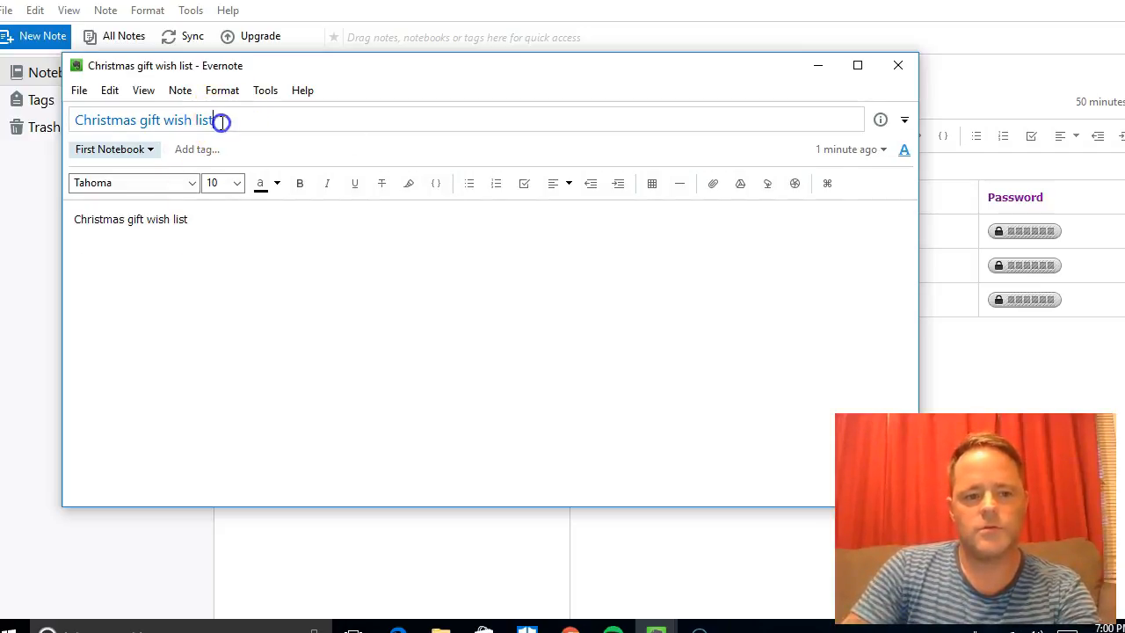
{"action": "left_click_drag", "start_coordinate": [219, 120], "coordinate": [55, 118]}
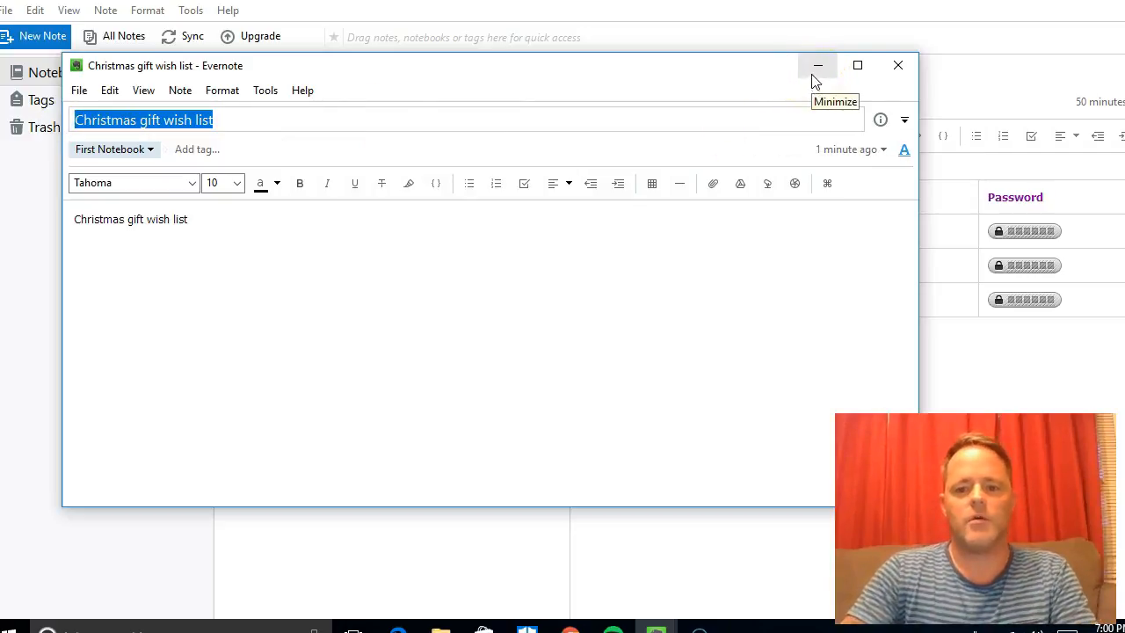
{"action": "left_click", "coordinate": [895, 64]}
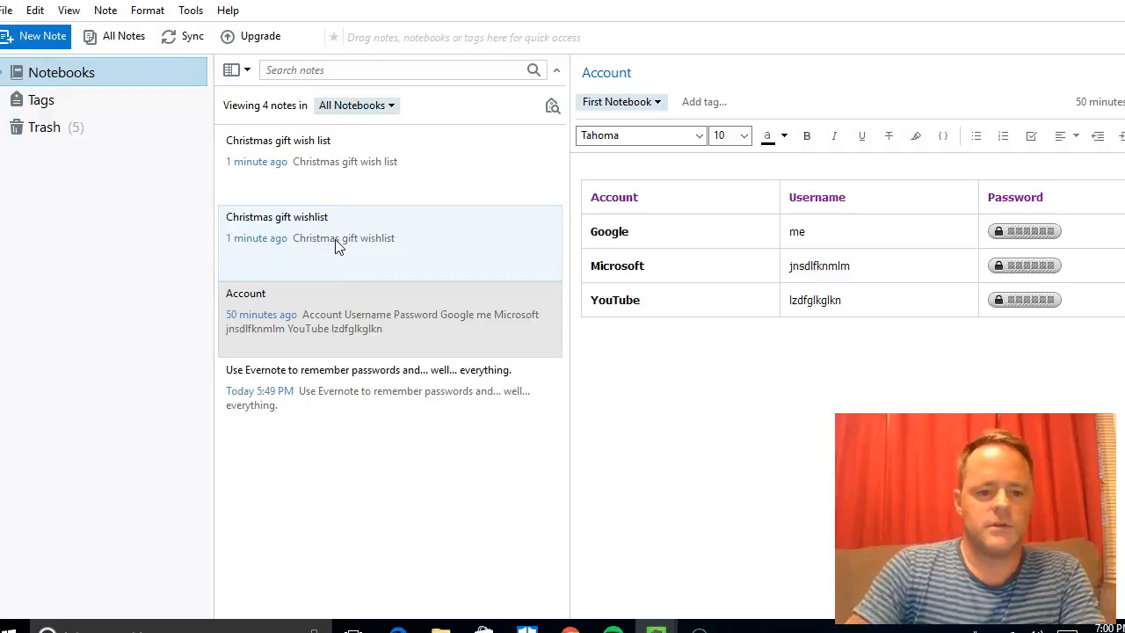
- Delete the duplicate note titled "Christmas gift wishlist"
{"action": "left_click", "coordinate": [304, 238]}
{"action": "key", "text": "Delete"}
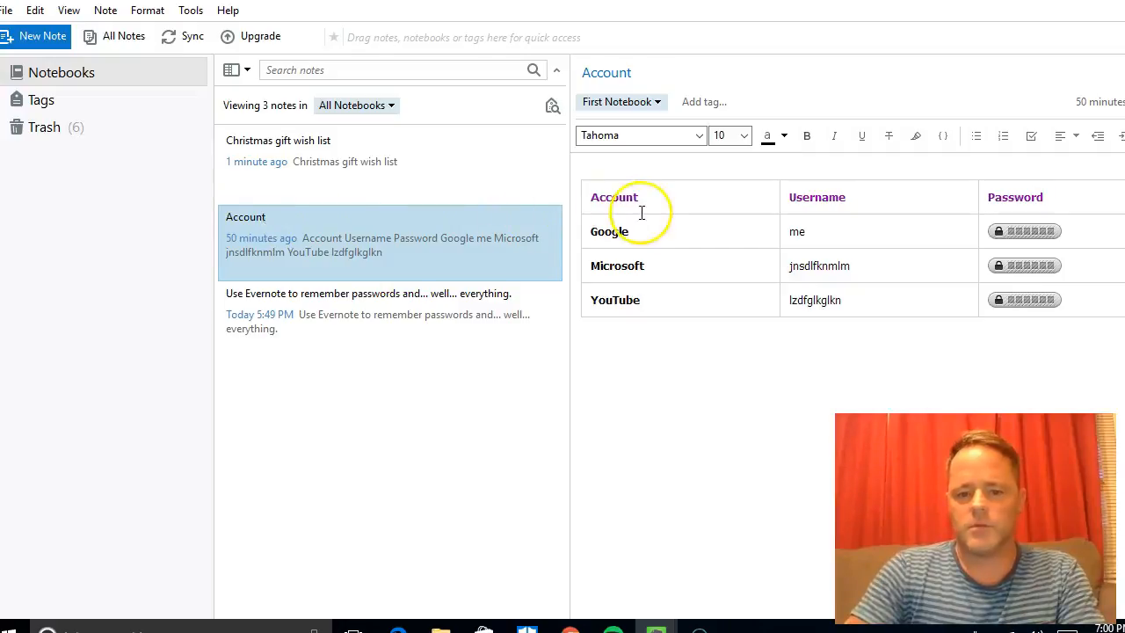
- Rename the "Account" note as "Passwords"
{"action": "left_click", "coordinate": [643, 72]}
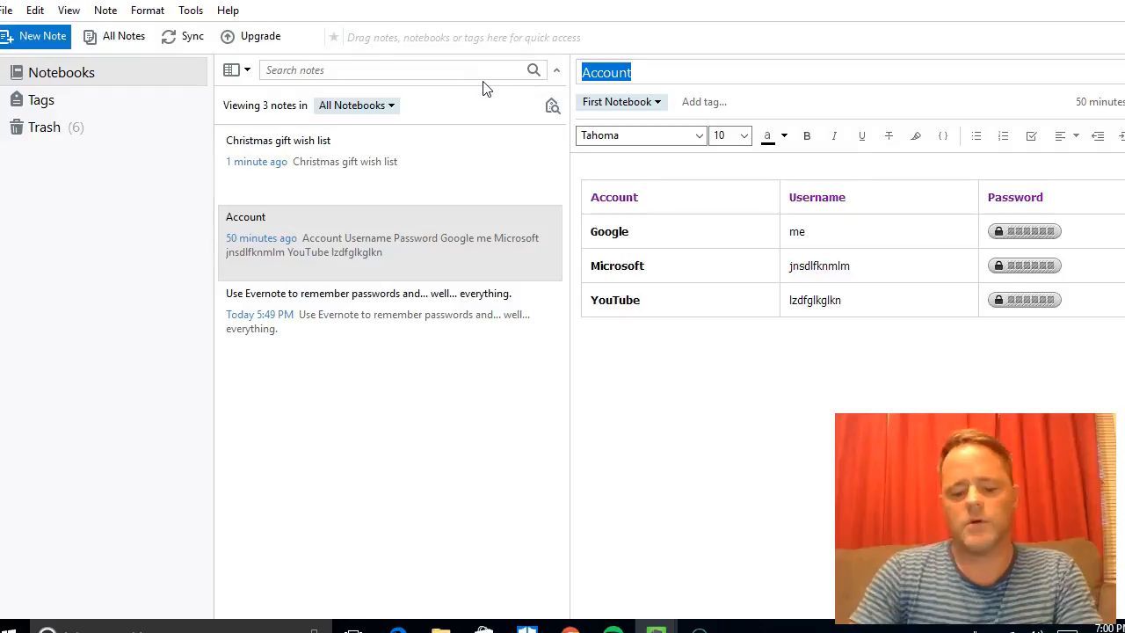
{"action": "type", "text": "Passwords"}
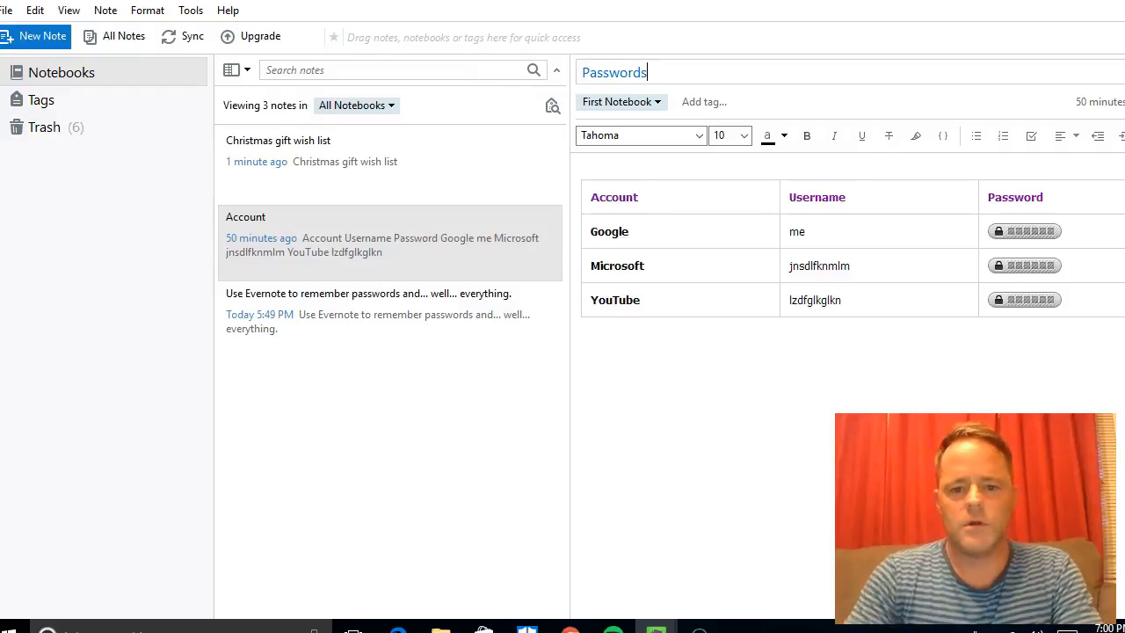
{"action": "left_click", "coordinate": [331, 146]}
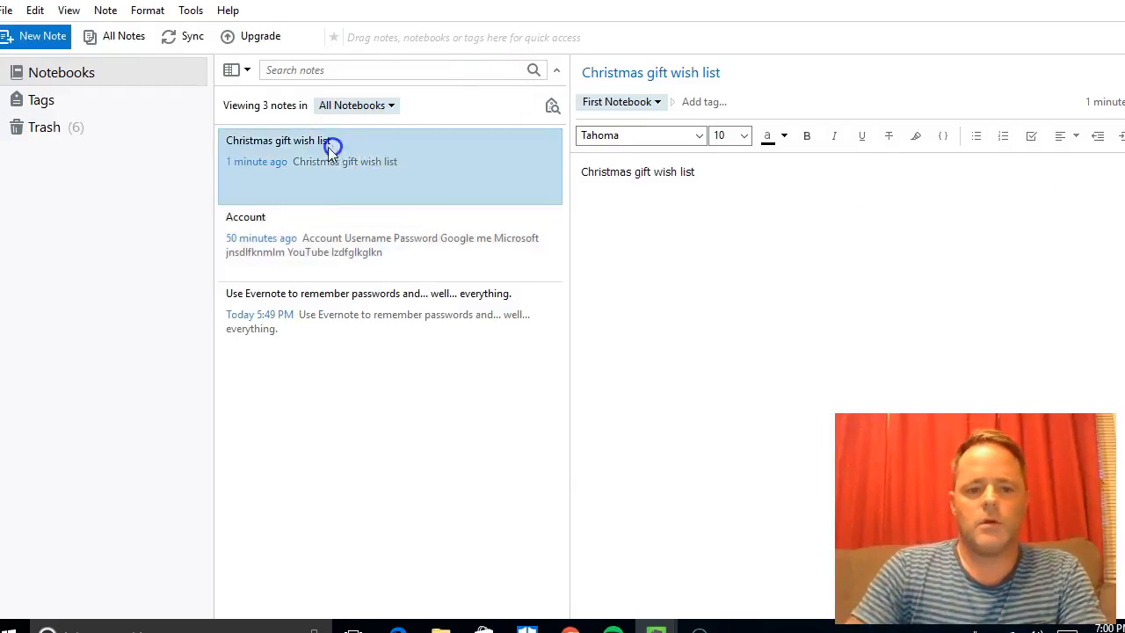
{"action": "left_click", "coordinate": [316, 235]}
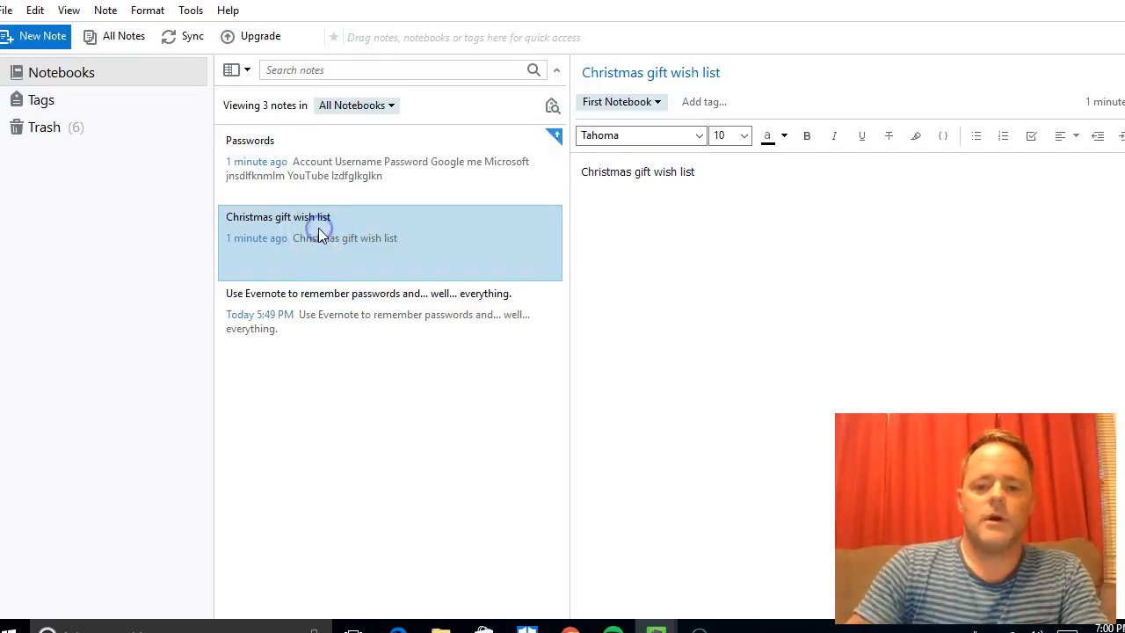
{"action": "double_click", "coordinate": [343, 234]}
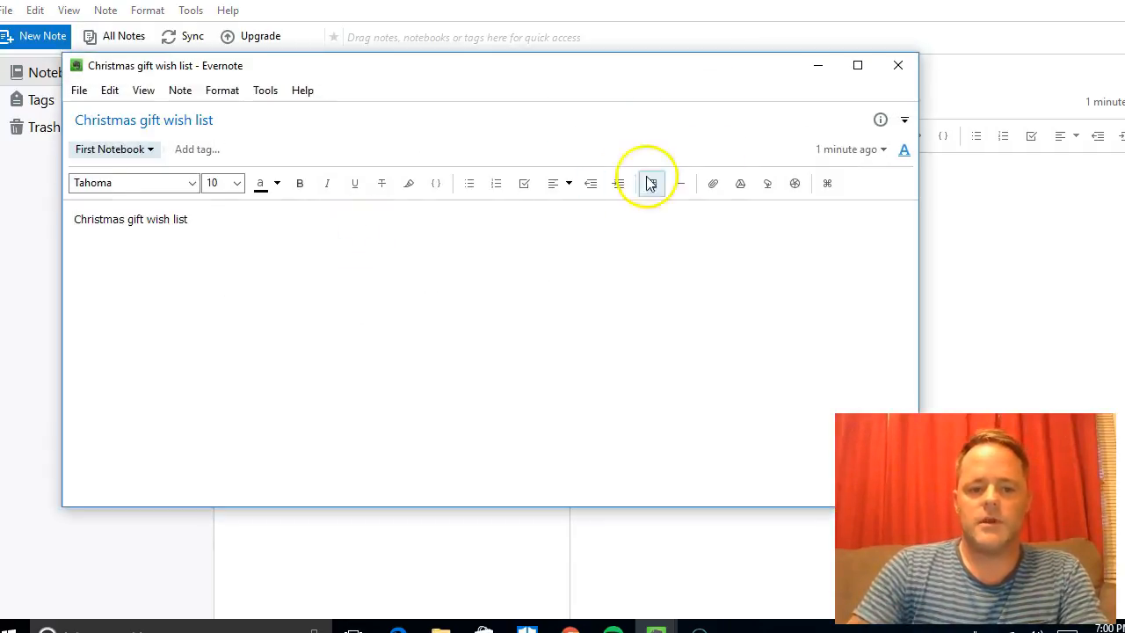
{"action": "left_click", "coordinate": [896, 69]}
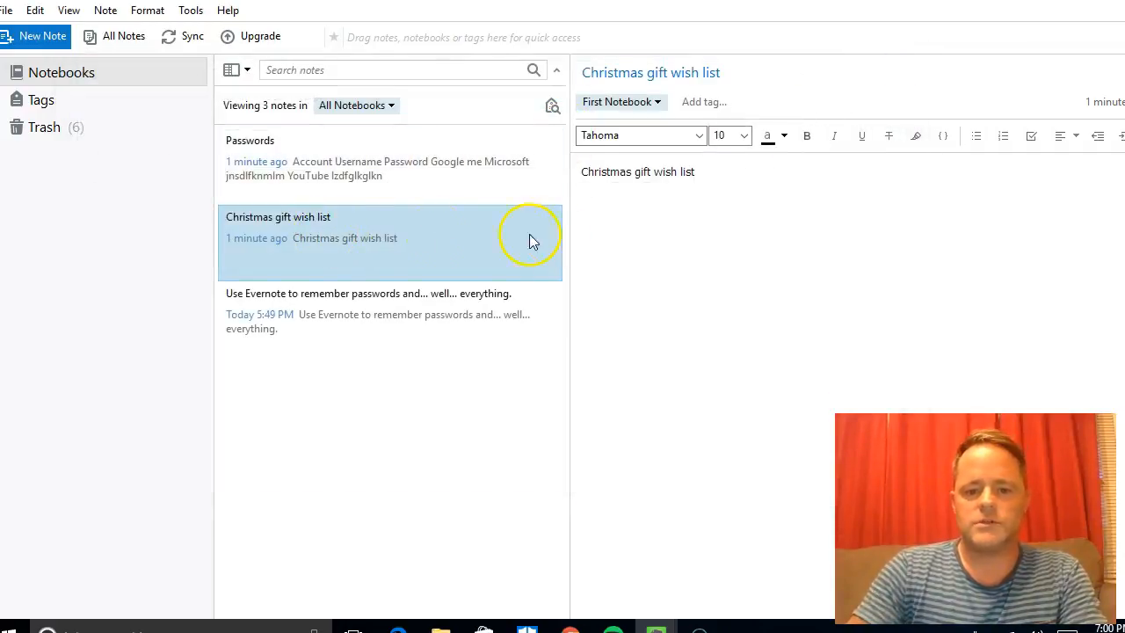
- Open the "Christmas gift wish list" note in its own window and add "cologne" and "shoes" on separate lines below the heading
{"action": "left_click", "coordinate": [749, 243]}
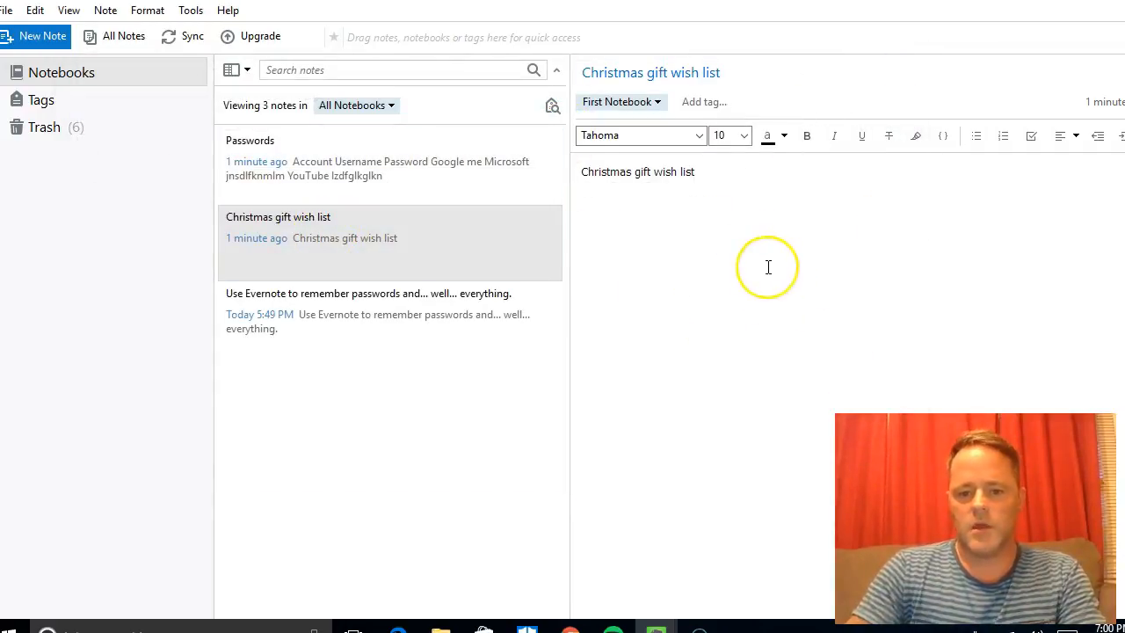
{"action": "left_click", "coordinate": [440, 267]}
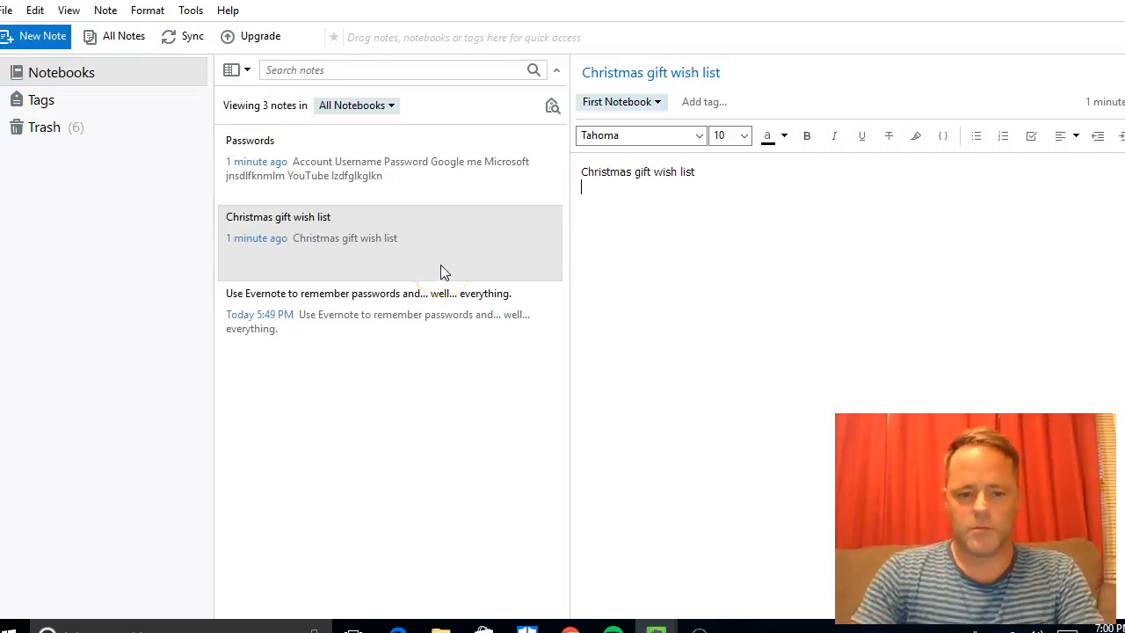
{"action": "double_click", "coordinate": [420, 244]}
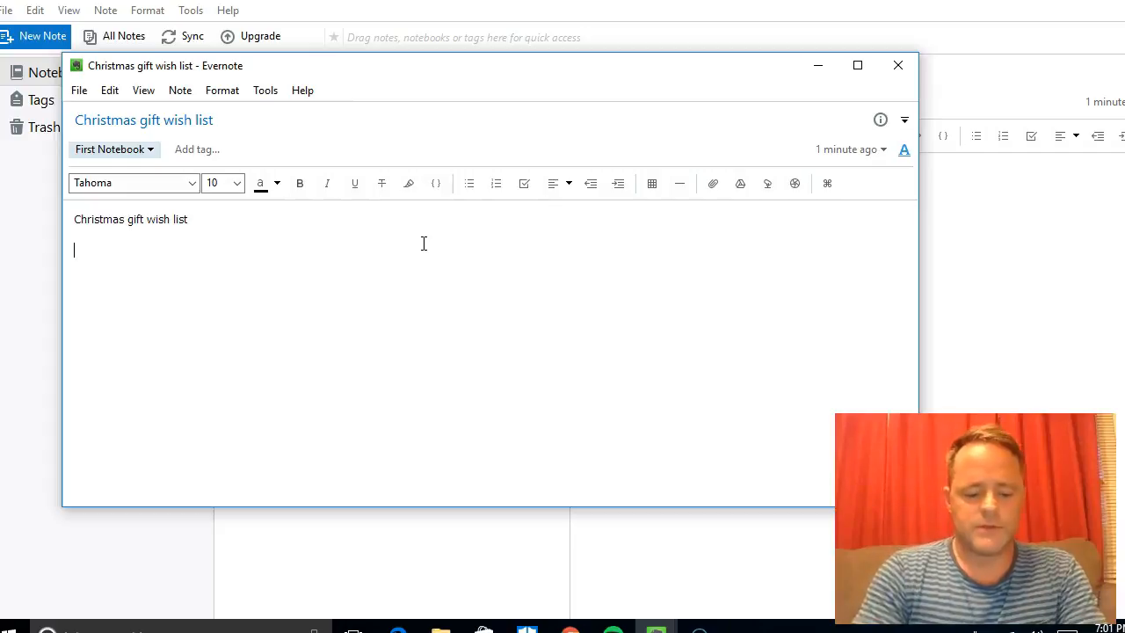
{"action": "type", "text": "cologne "}
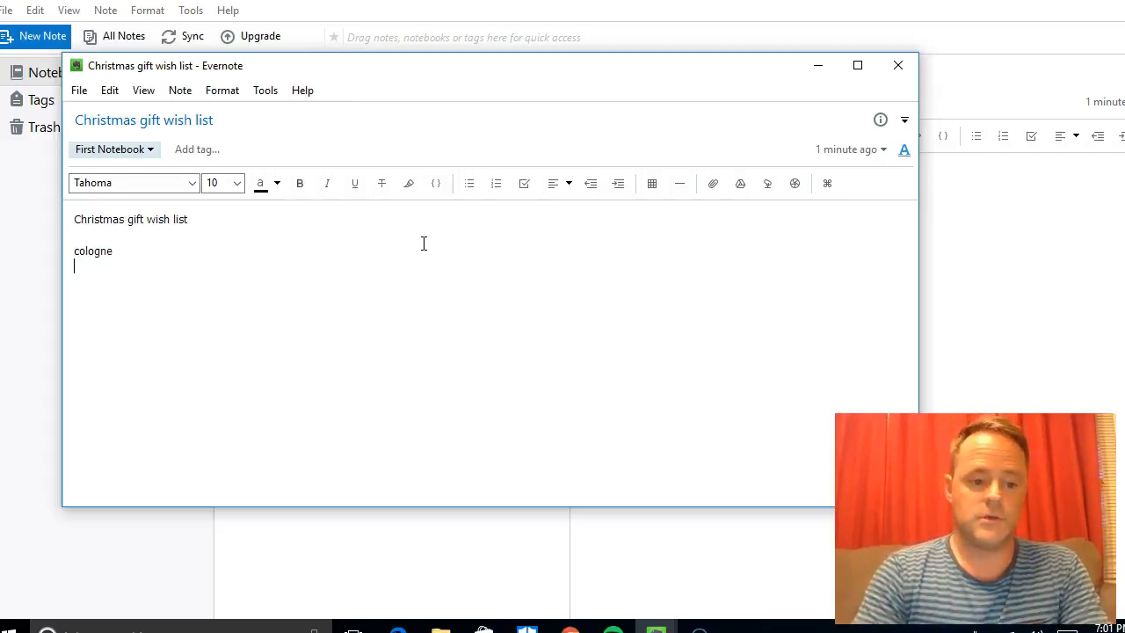
{"action": "type", "text": "shoes"}
{"action": "key", "text": "Return"}
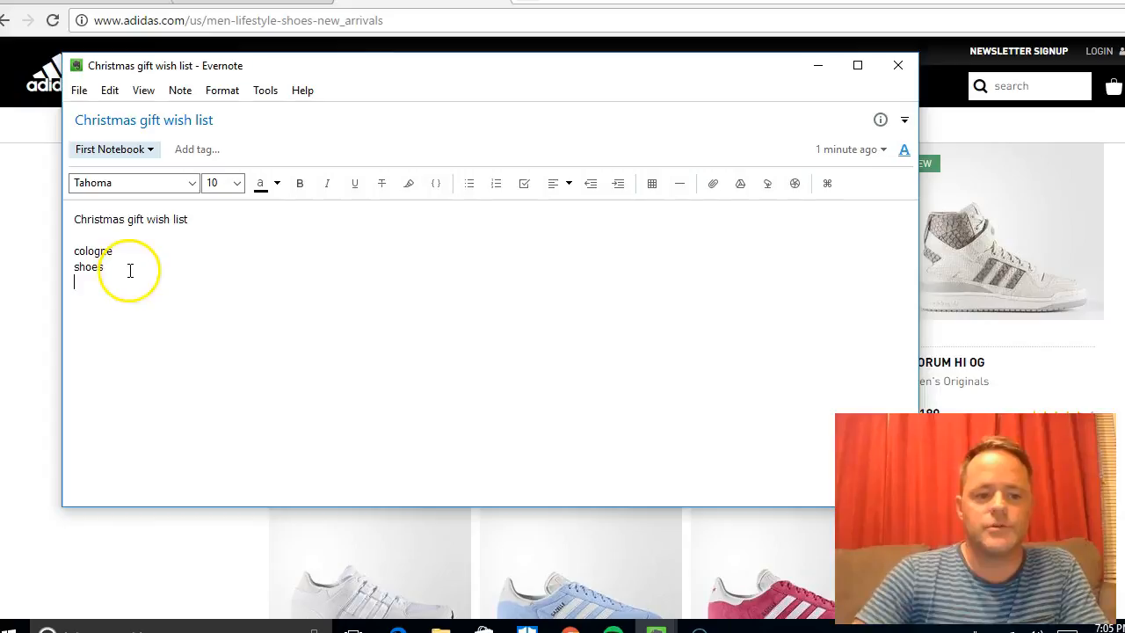
- Copy the web address of the adidas Equipment Running Support PK product page from the browser and return to the Evernote wish list note
{"action": "left_click", "coordinate": [35, 227]}
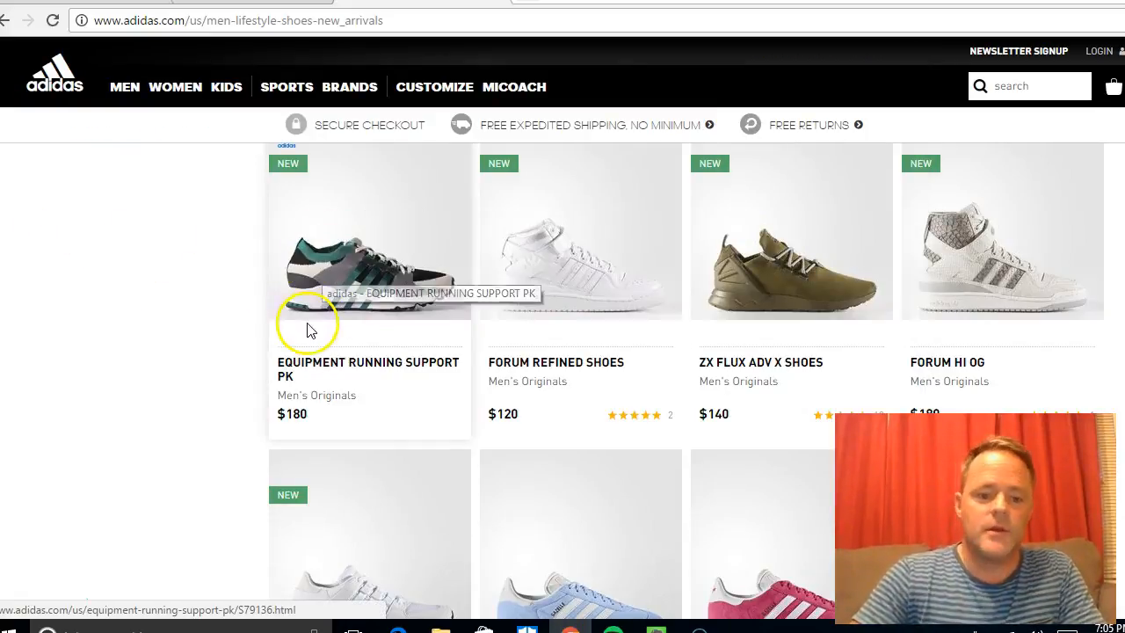
{"action": "left_click", "coordinate": [332, 362]}
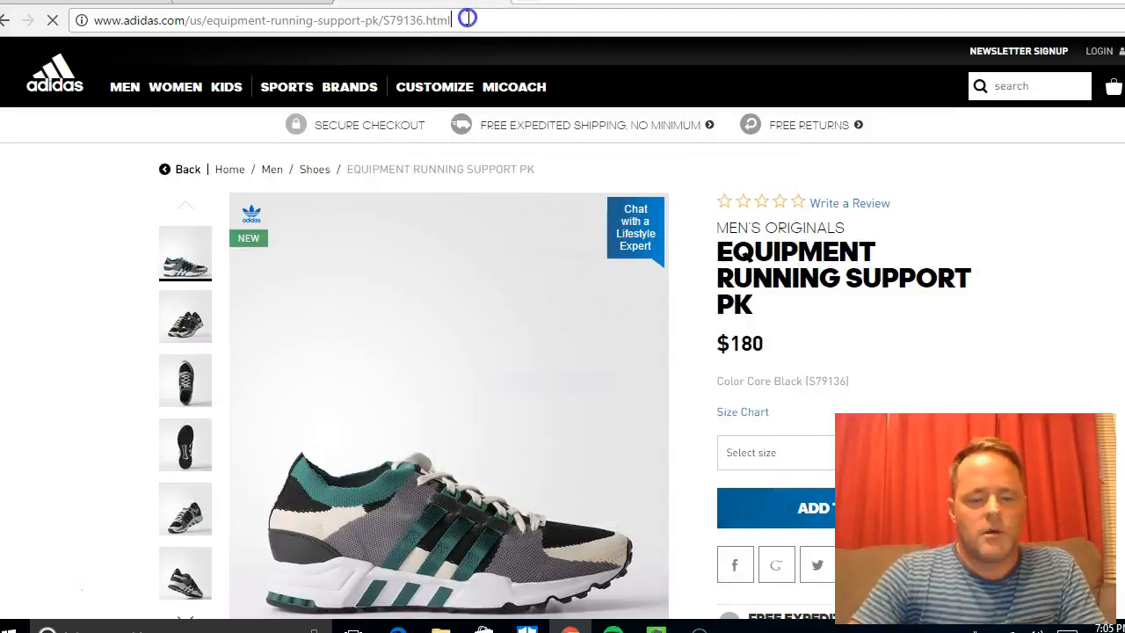
{"action": "left_click", "coordinate": [466, 19]}
{"action": "key", "text": "ctrl+c"}
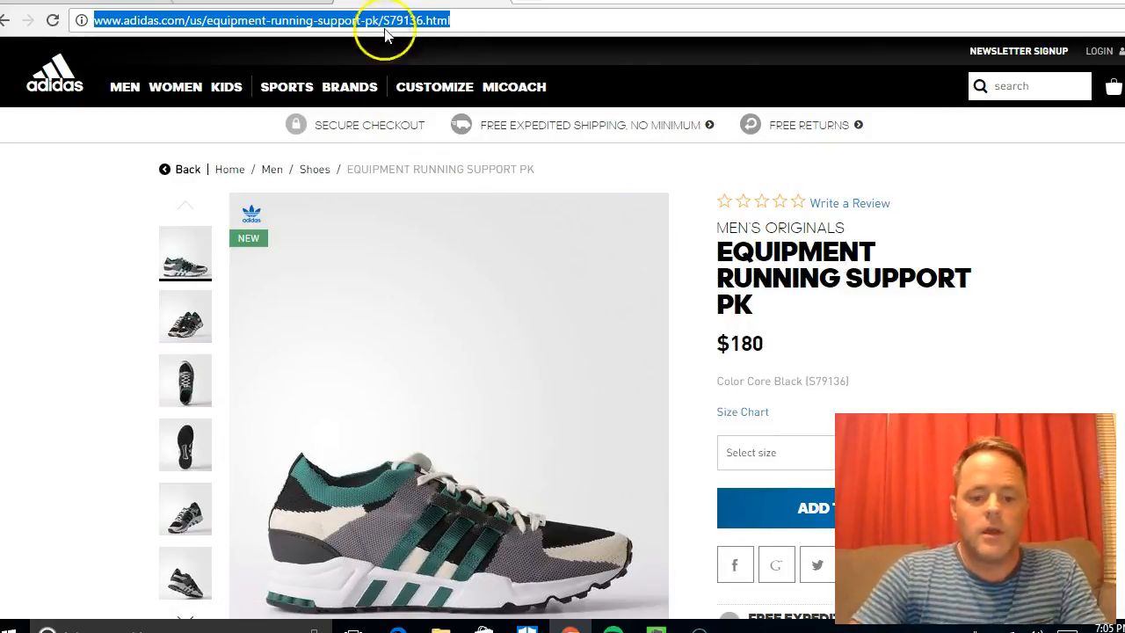
{"action": "left_click", "coordinate": [656, 629]}
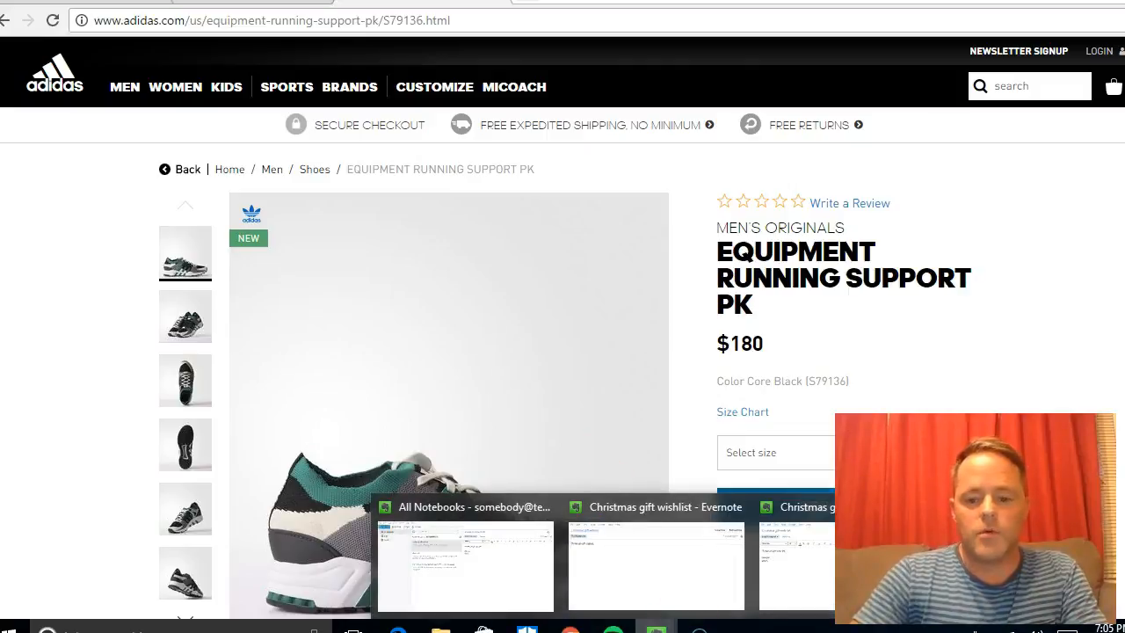
{"action": "left_click", "coordinate": [812, 565]}
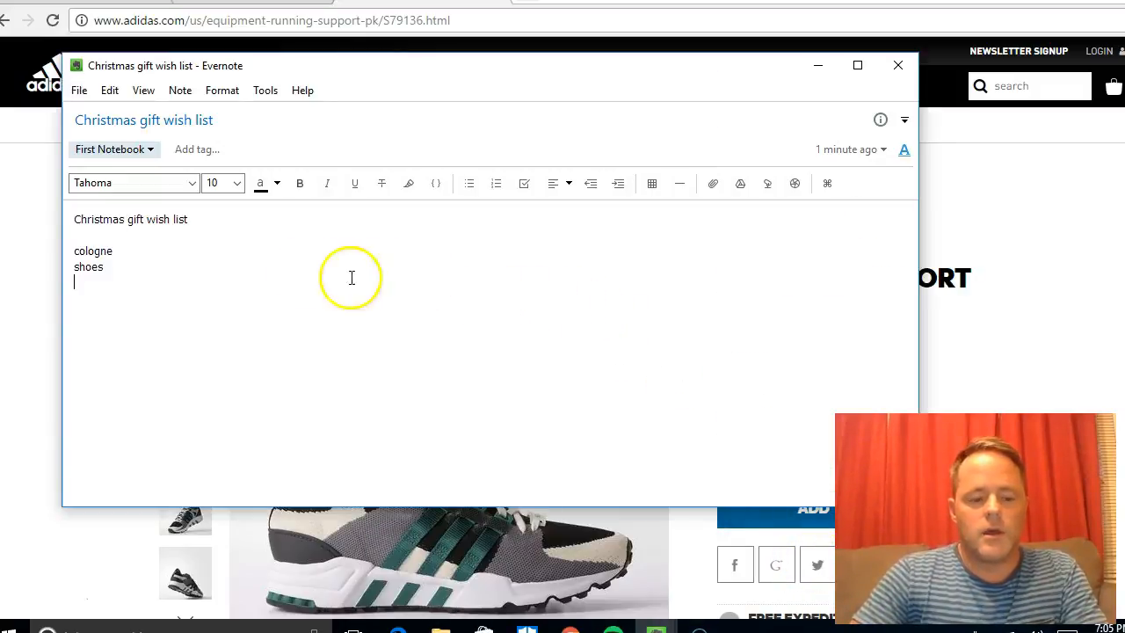
- Try pasting the copied product address on the line below "shoes"
{"action": "left_click", "coordinate": [117, 266]}
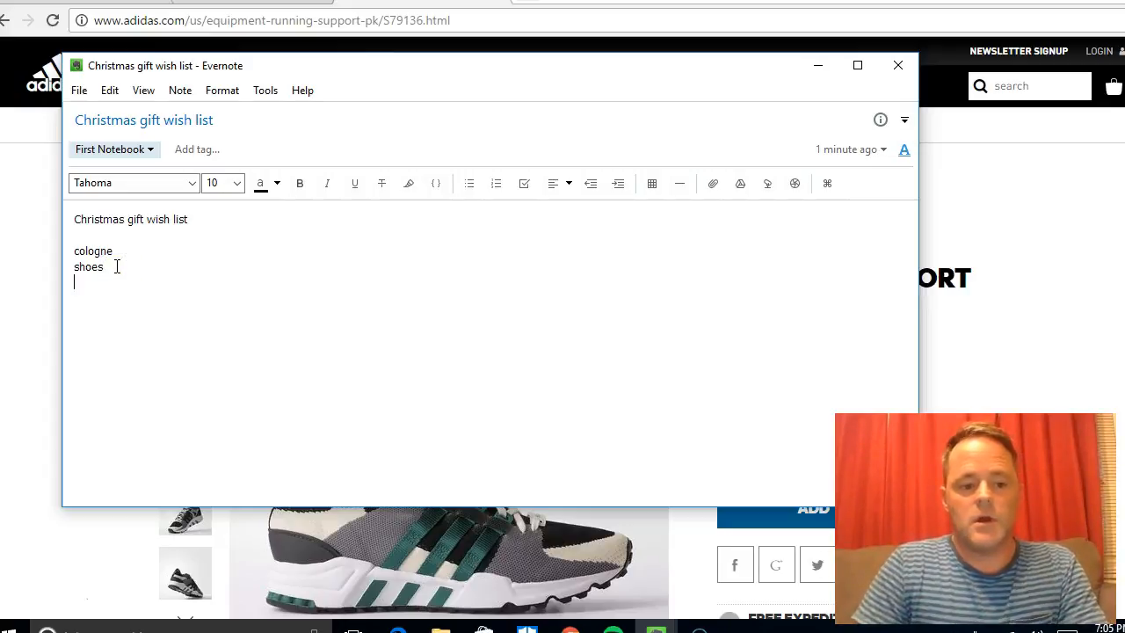
{"action": "key", "text": "ctrl+v"}
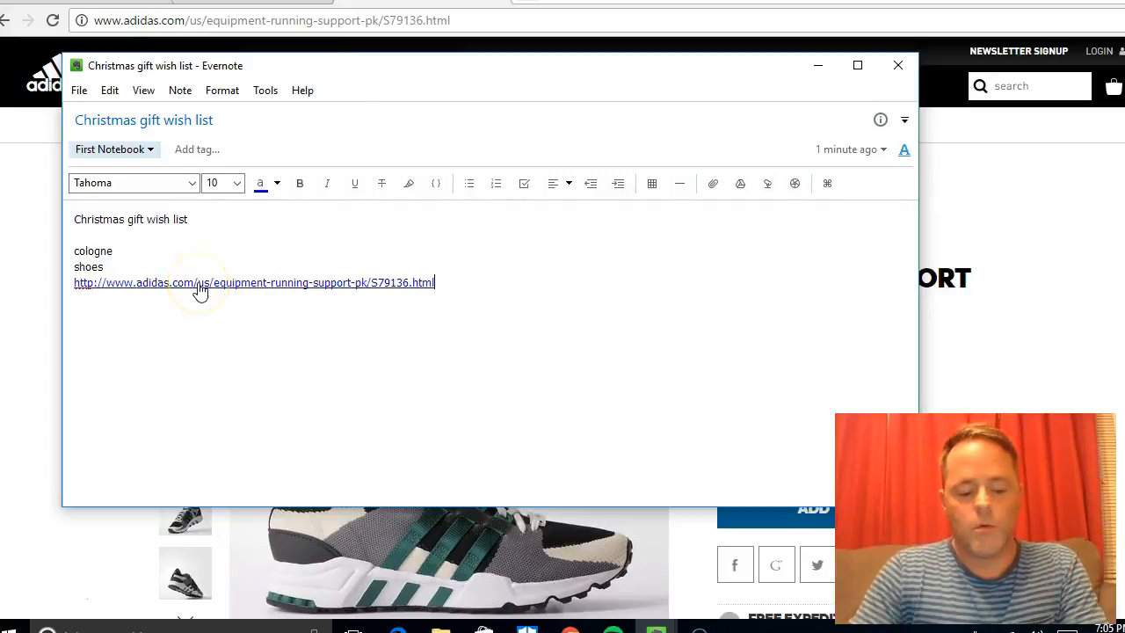
{"action": "key", "text": "ctrl+z"}
- Replace the "shoes" entry in the wish list with "adidas really cool shoes"
{"action": "left_click", "coordinate": [119, 270]}
{"action": "left_click_drag", "start_coordinate": [118, 270], "coordinate": [65, 266]}
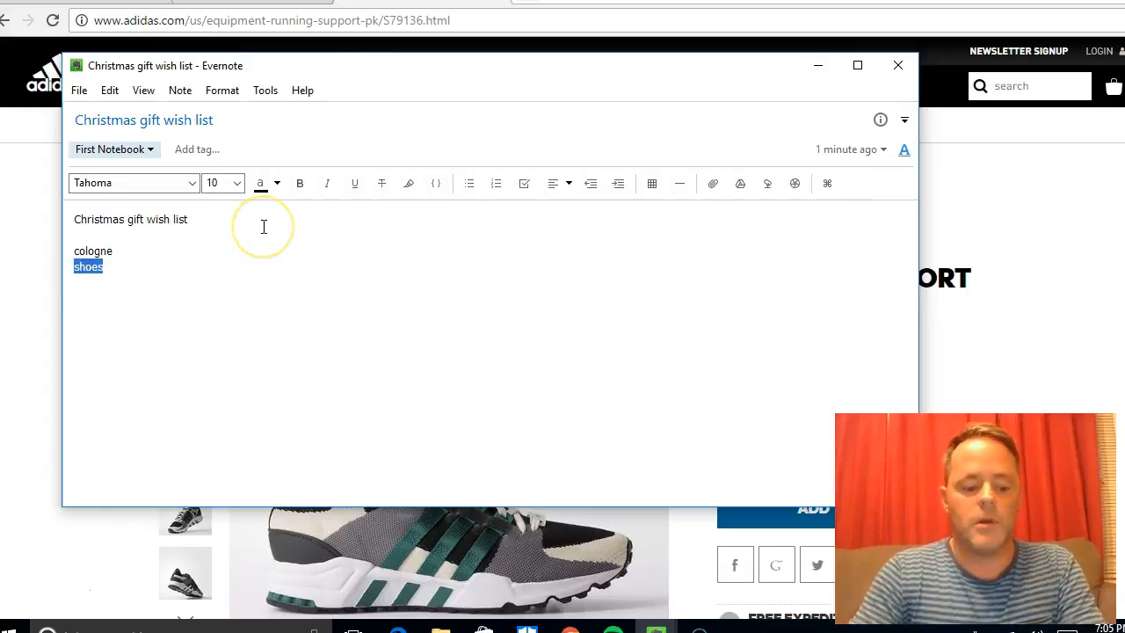
{"action": "type", "text": "adidas "}
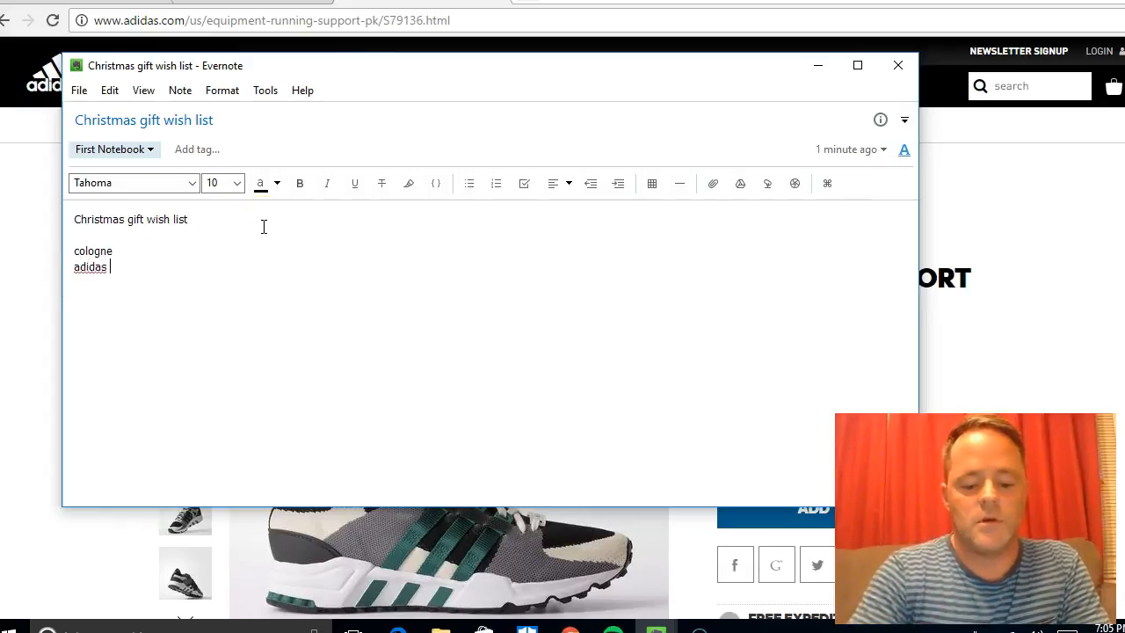
{"action": "type", "text": "really cool shoes"}
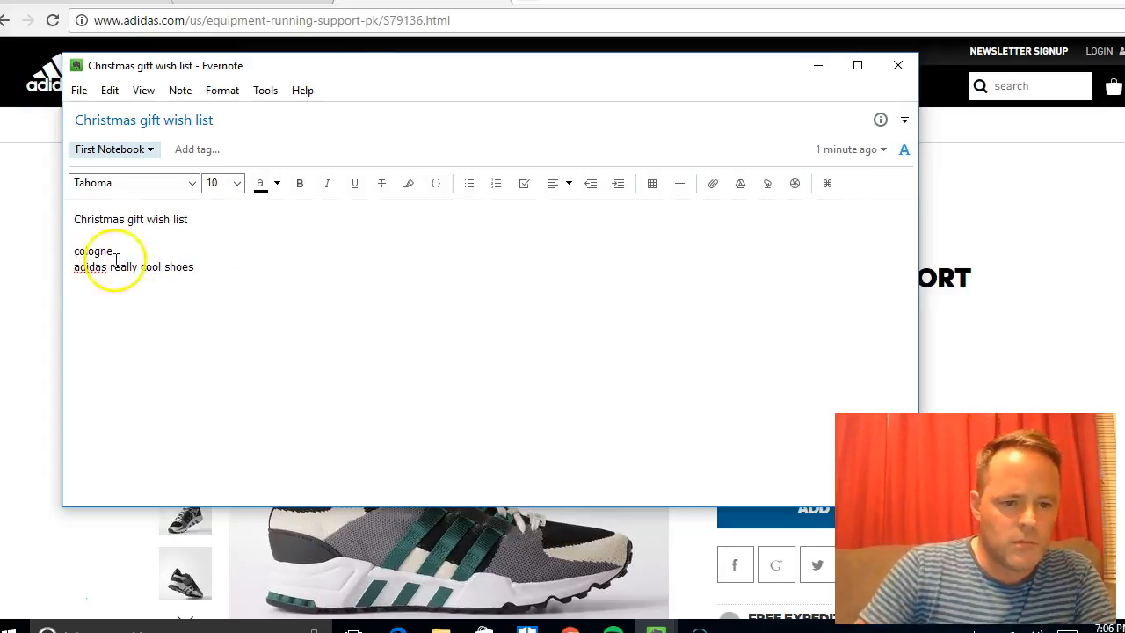
{"action": "left_click_drag", "start_coordinate": [196, 266], "coordinate": [75, 275]}
{"action": "left_click", "coordinate": [111, 92]}
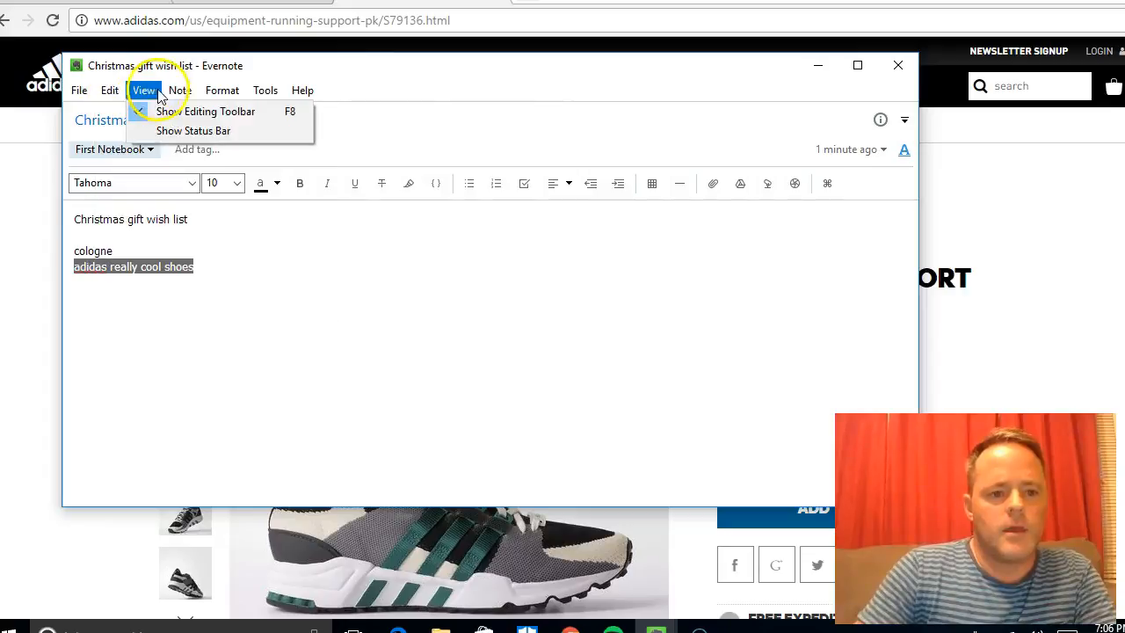
{"action": "left_click", "coordinate": [221, 92]}
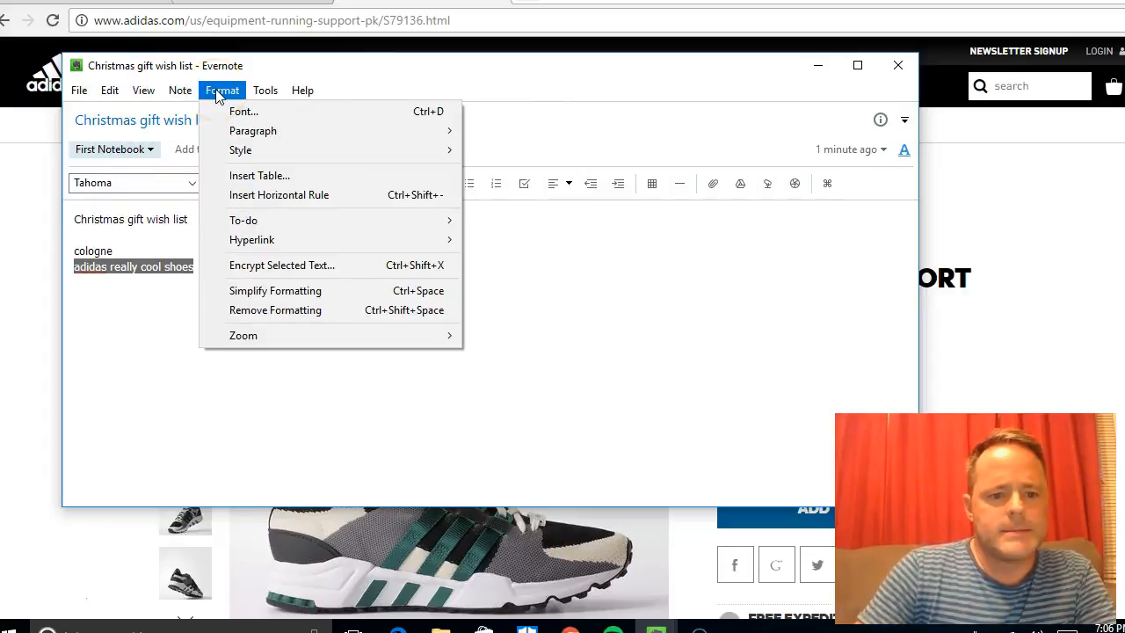
{"action": "left_click", "coordinate": [261, 245]}
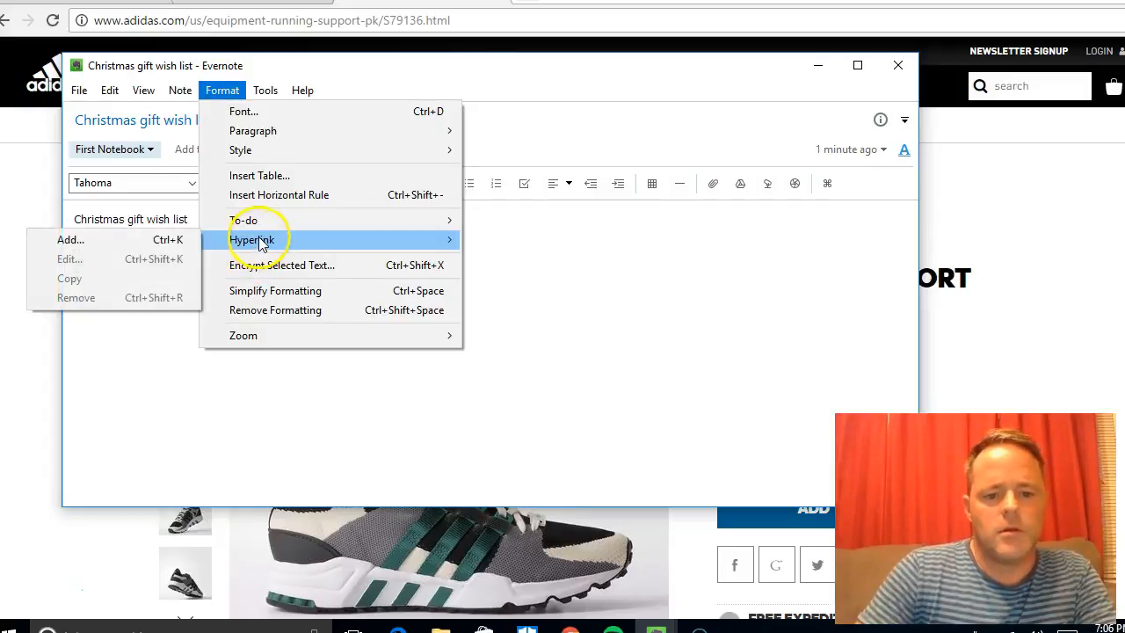
{"action": "left_click", "coordinate": [177, 247]}
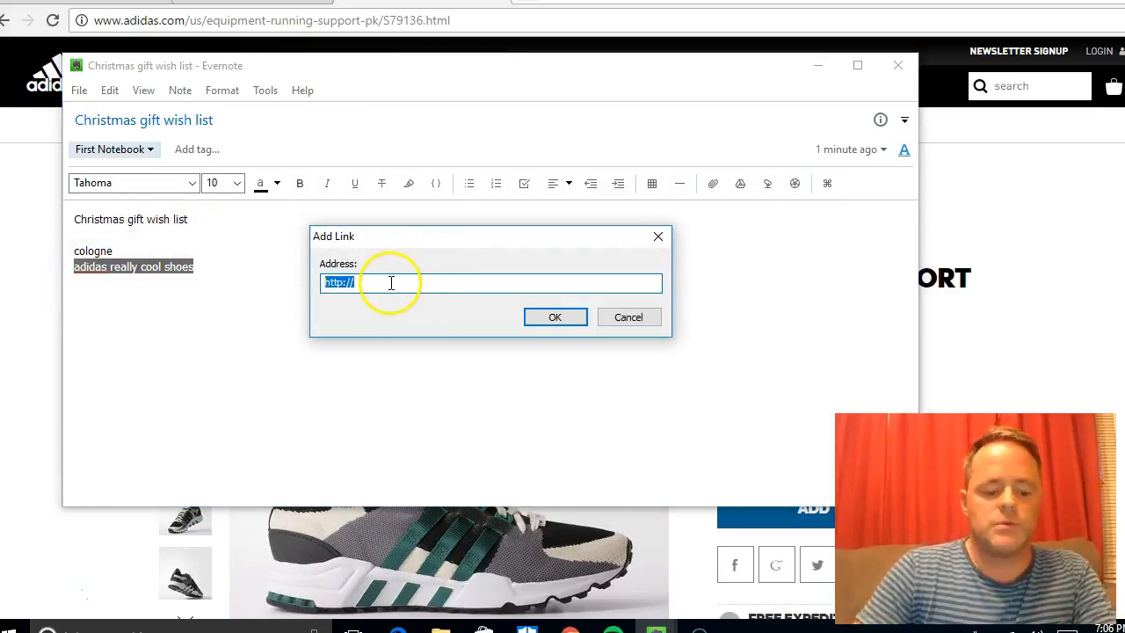
{"action": "key", "text": "ctrl+v"}
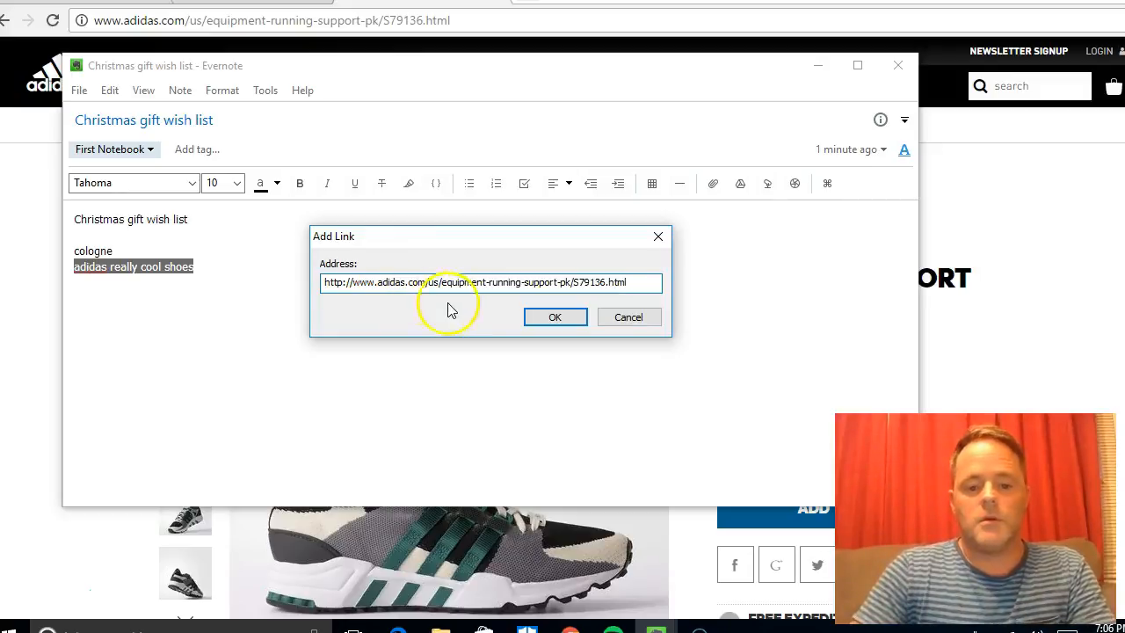
{"action": "left_click", "coordinate": [551, 321]}
{"action": "left_click", "coordinate": [288, 300]}
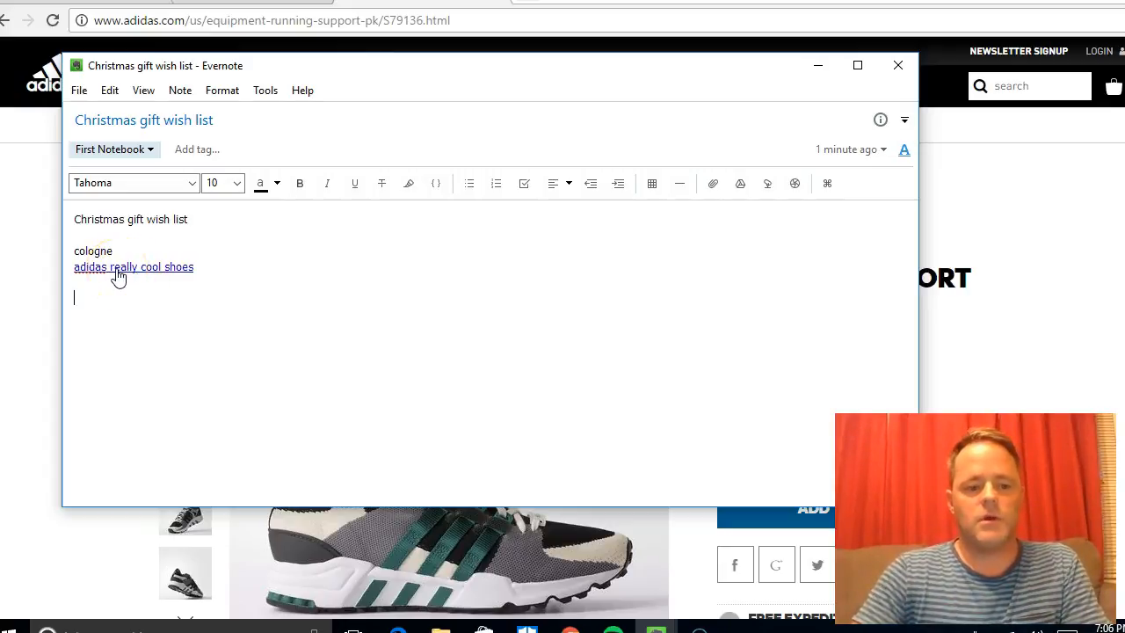
- Start adding a hyperlink to the "cologne" entry and copy the web address of Amazon's Hugo for Men 2.5 Ounce product page in the browser
{"action": "left_click_drag", "start_coordinate": [115, 251], "coordinate": [68, 256]}
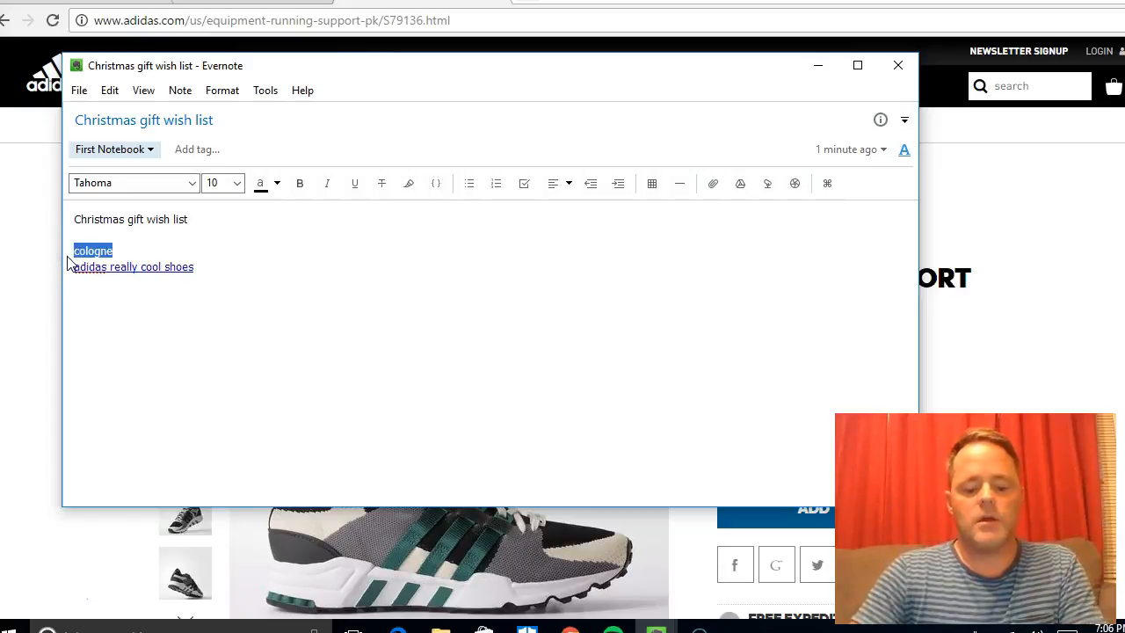
{"action": "key", "text": "ctrl+k"}
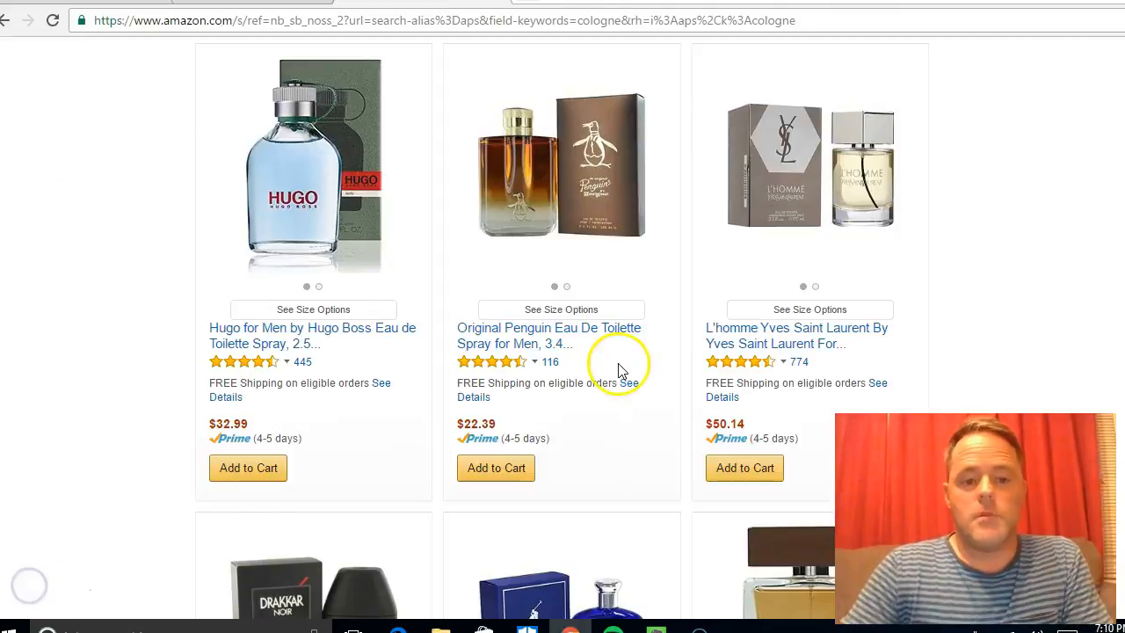
{"action": "left_click", "coordinate": [293, 188]}
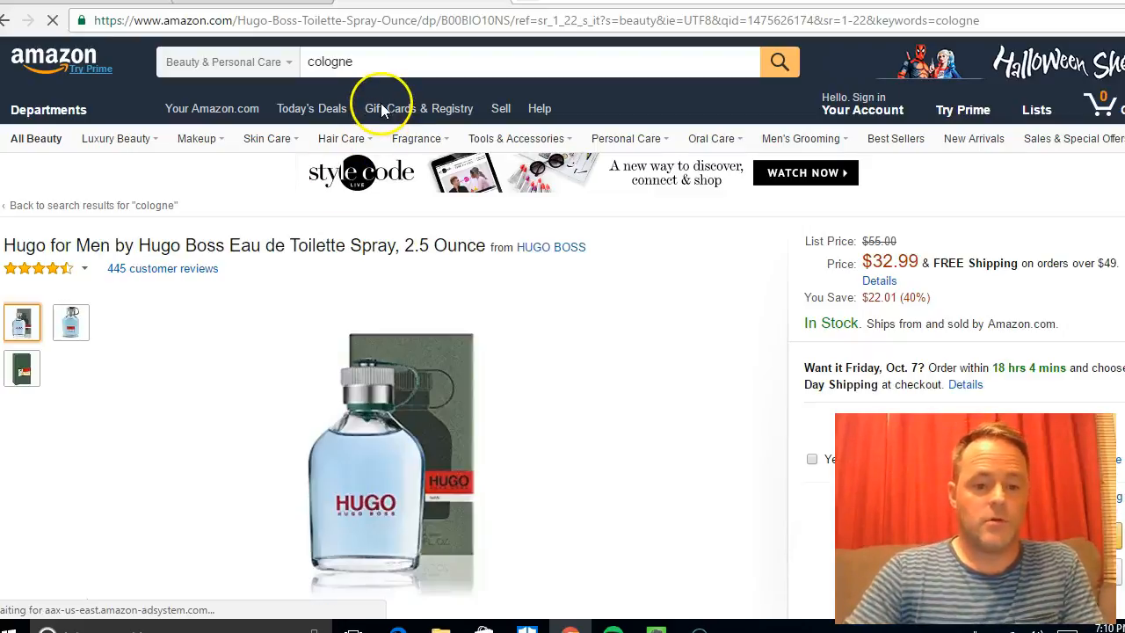
{"action": "left_click", "coordinate": [389, 21]}
{"action": "key", "text": "ctrl+c"}
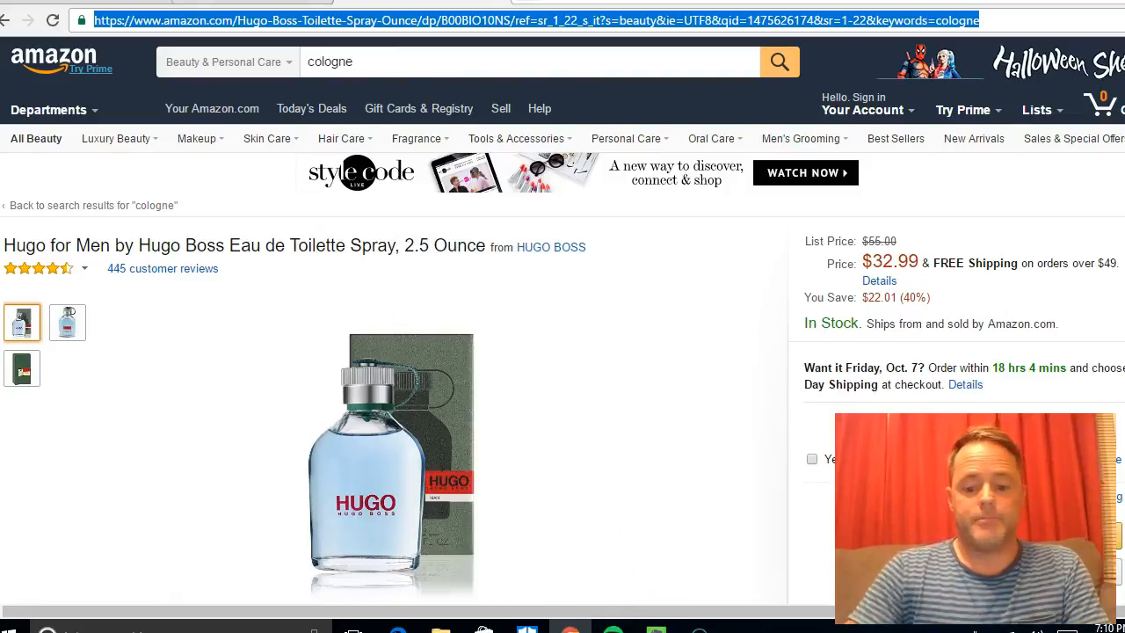
- Return to the Evernote wish list note and link "cologne" to the copied Amazon product address
{"action": "left_click", "coordinate": [656, 626]}
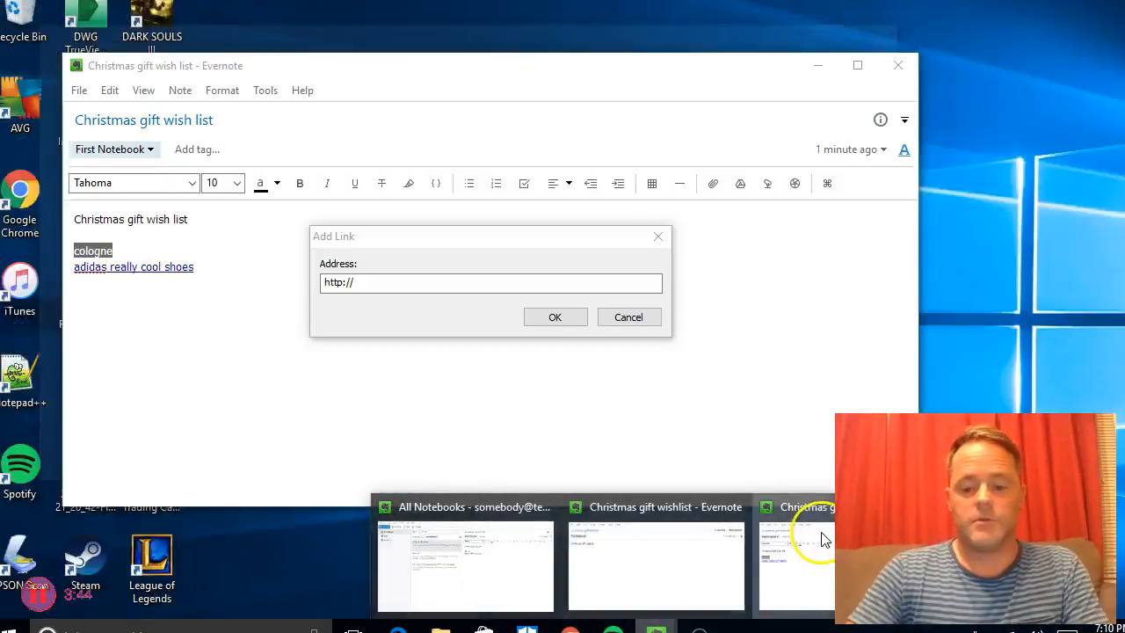
{"action": "left_click", "coordinate": [825, 538]}
{"action": "key", "text": "ctrl+v"}
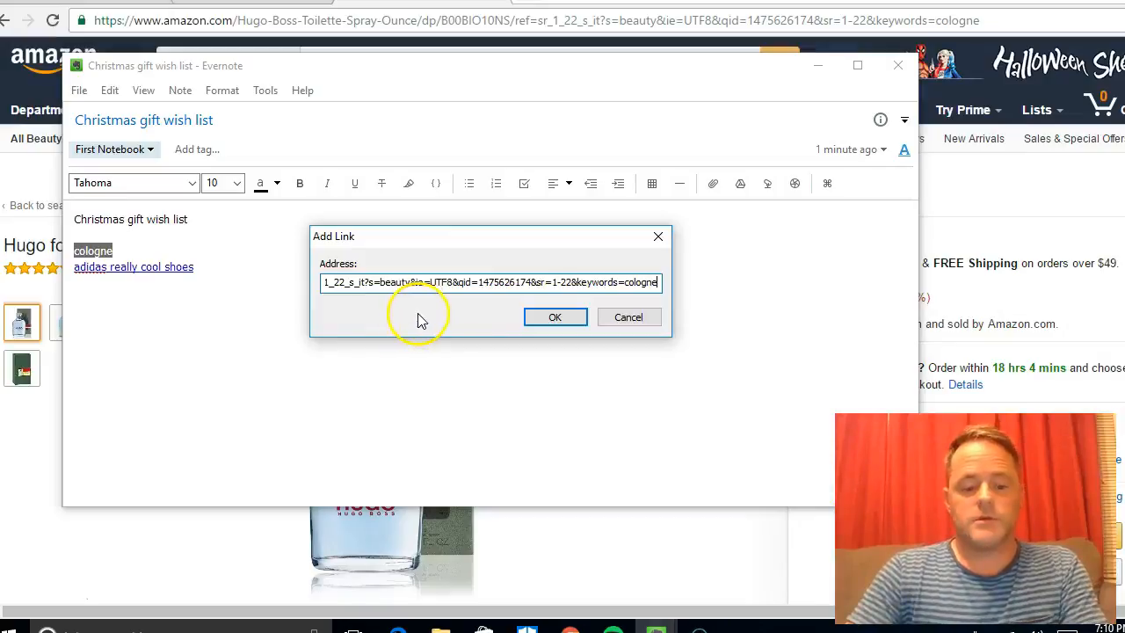
{"action": "left_click", "coordinate": [526, 323]}
{"action": "left_click", "coordinate": [189, 251]}
{"action": "left_click", "coordinate": [248, 308]}
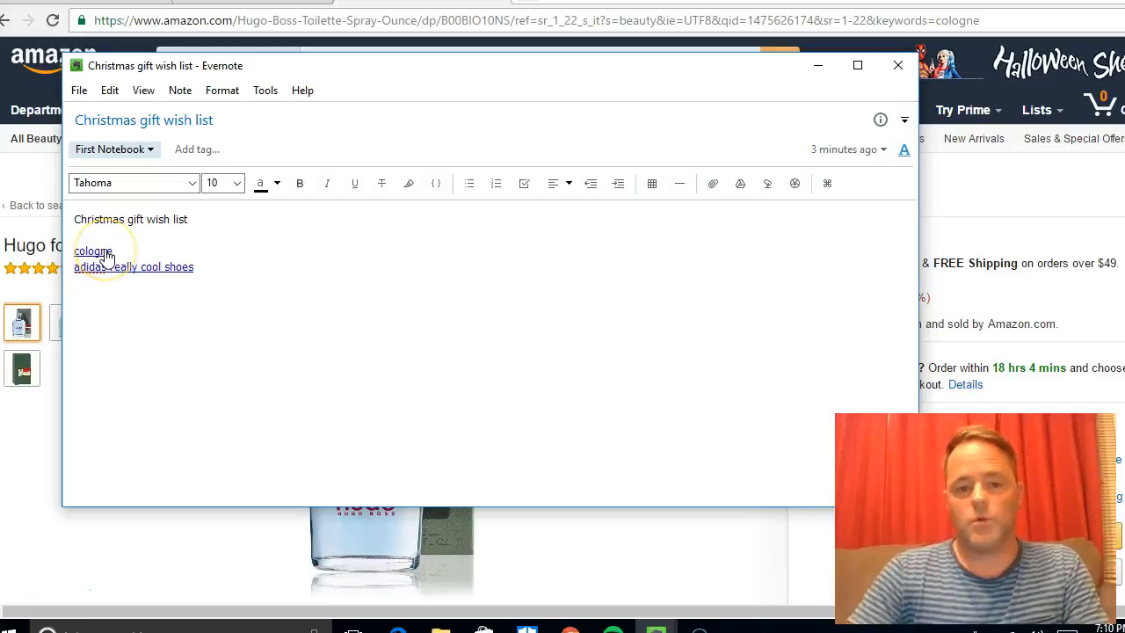
- Add the price 59.90 after "adidas really cool shoes" and 39.90 after "cologne"
{"action": "left_click", "coordinate": [215, 266]}
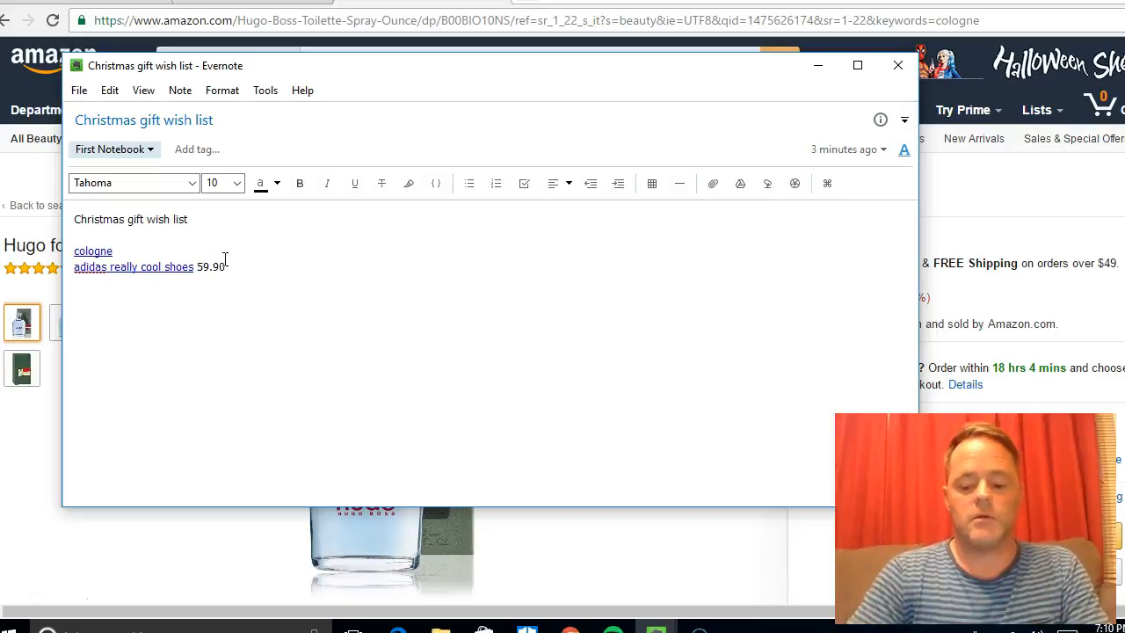
{"action": "type", "text": "9.96"}
{"action": "key", "text": "BackSpace"}
{"action": "key", "text": "BackSpace"}
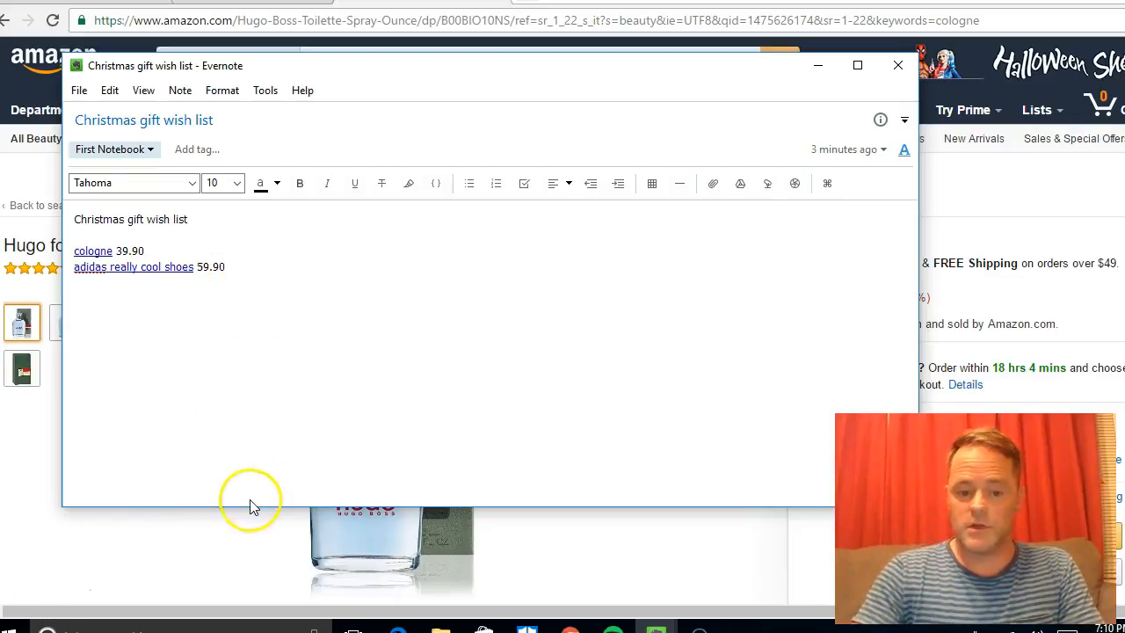
- Copy the Hugo bottle picture from the Amazon page and paste it on a new line below "cologne 39.90" in the Evernote note
{"action": "left_click", "coordinate": [44, 606]}
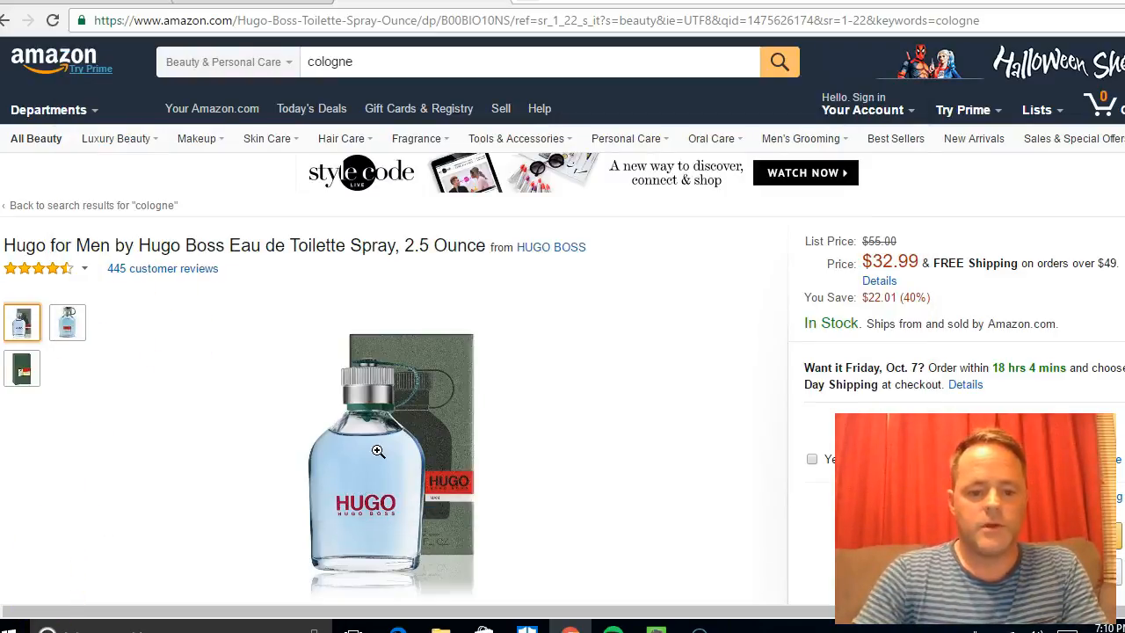
{"action": "right_click", "coordinate": [378, 452]}
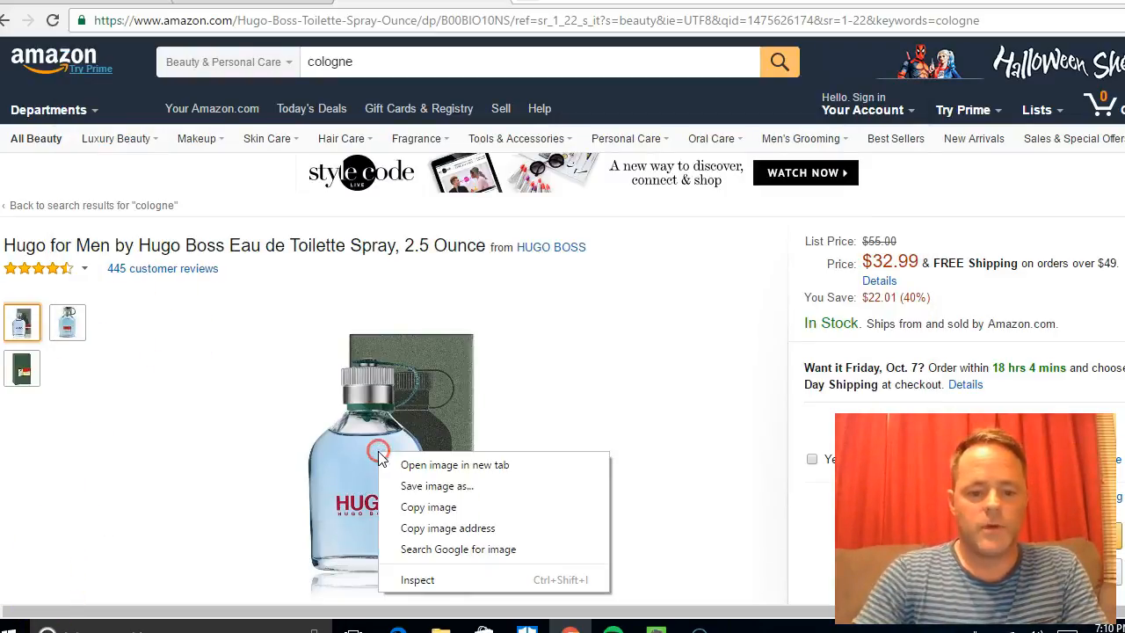
{"action": "left_click", "coordinate": [418, 506]}
{"action": "mouse_move", "coordinate": [657, 629]}
{"action": "left_click", "coordinate": [769, 589]}
{"action": "left_click", "coordinate": [202, 252]}
{"action": "key", "text": "Return"}
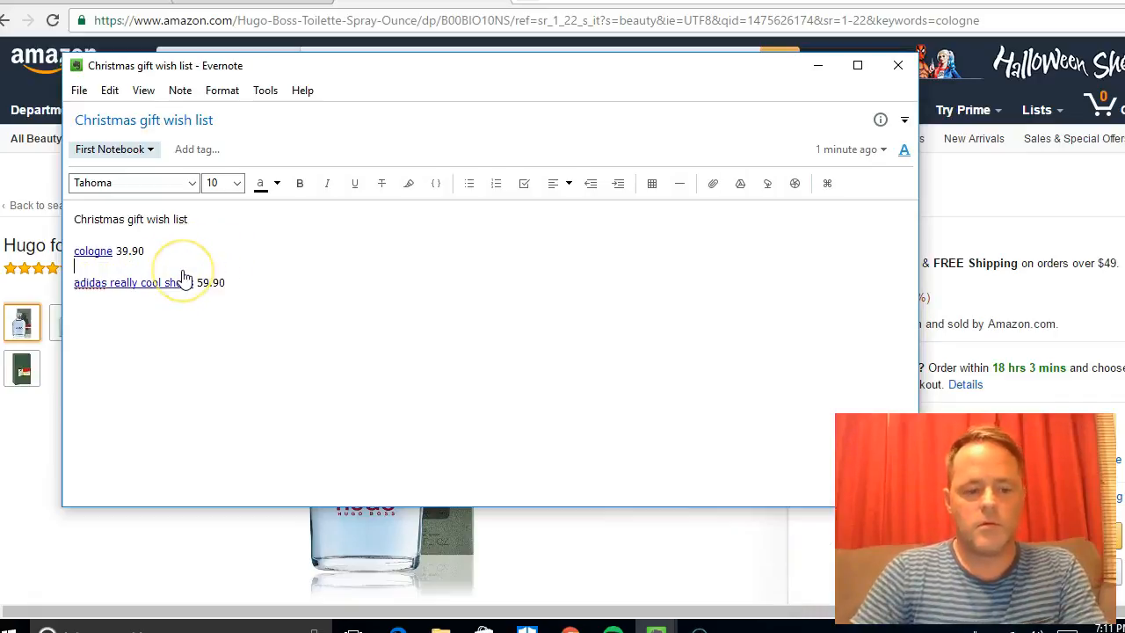
{"action": "key", "text": "ctrl+v"}
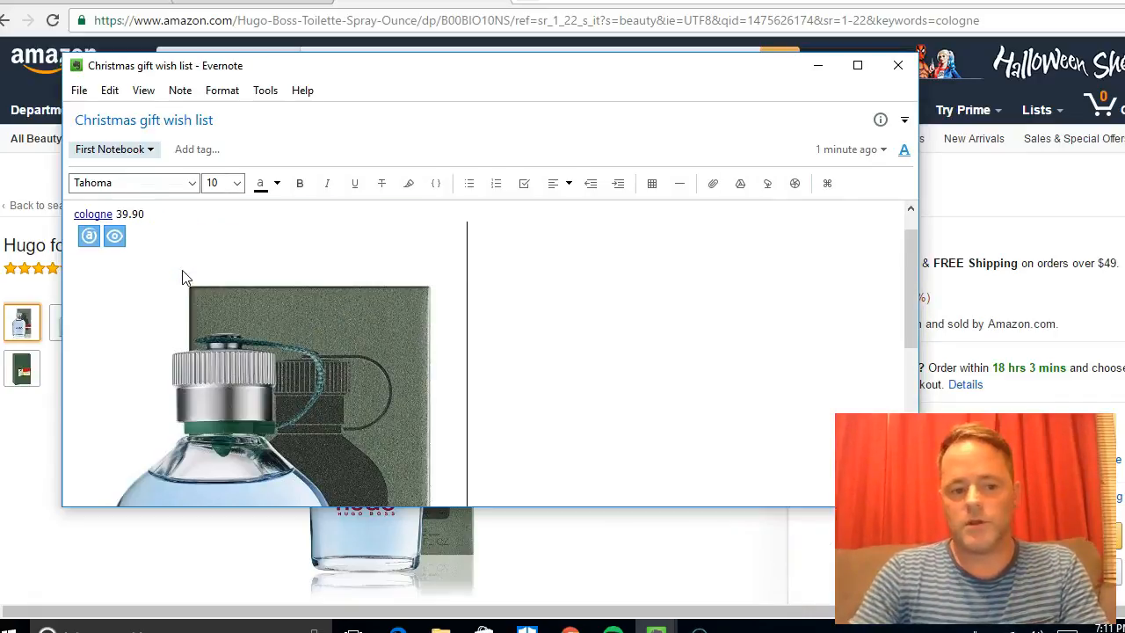
- Shrink the pasted Hugo bottle picture proportionally to about a third of its width so it fits between the cologne and adidas entries
{"action": "scroll", "coordinate": [248, 375], "scroll_direction": "up", "scroll_amount": 1}
{"action": "scroll", "coordinate": [250, 376], "scroll_direction": "down", "scroll_amount": 5}
{"action": "scroll", "coordinate": [247, 368], "scroll_direction": "down", "scroll_amount": 2}
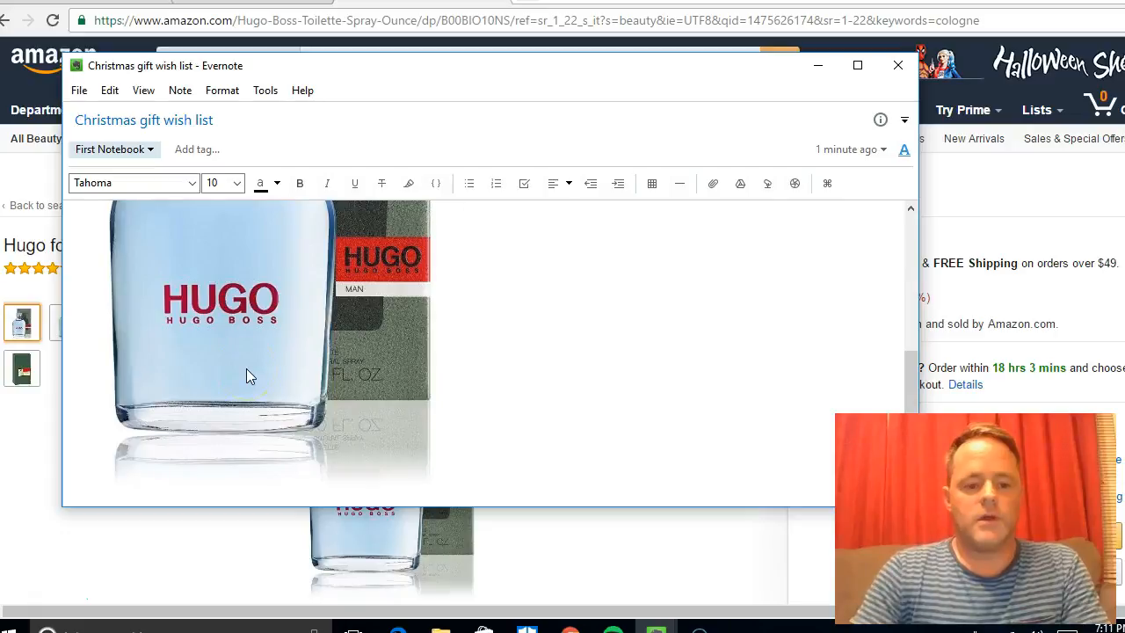
{"action": "scroll", "coordinate": [247, 367], "scroll_direction": "up", "scroll_amount": 3}
{"action": "scroll", "coordinate": [247, 367], "scroll_direction": "down", "scroll_amount": 3}
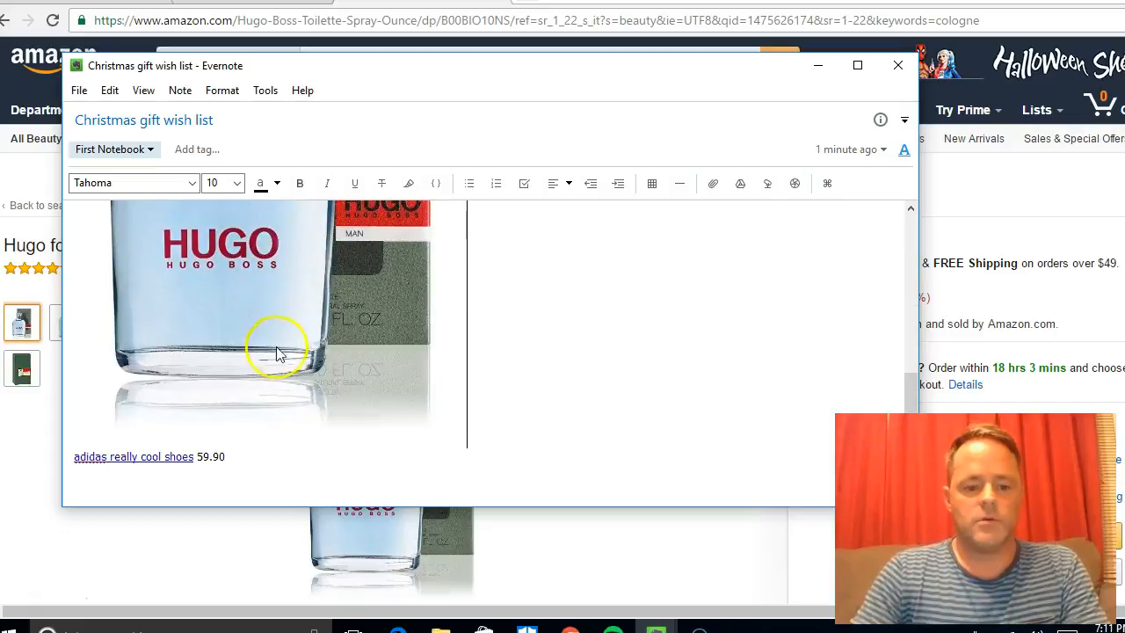
{"action": "left_click", "coordinate": [323, 341]}
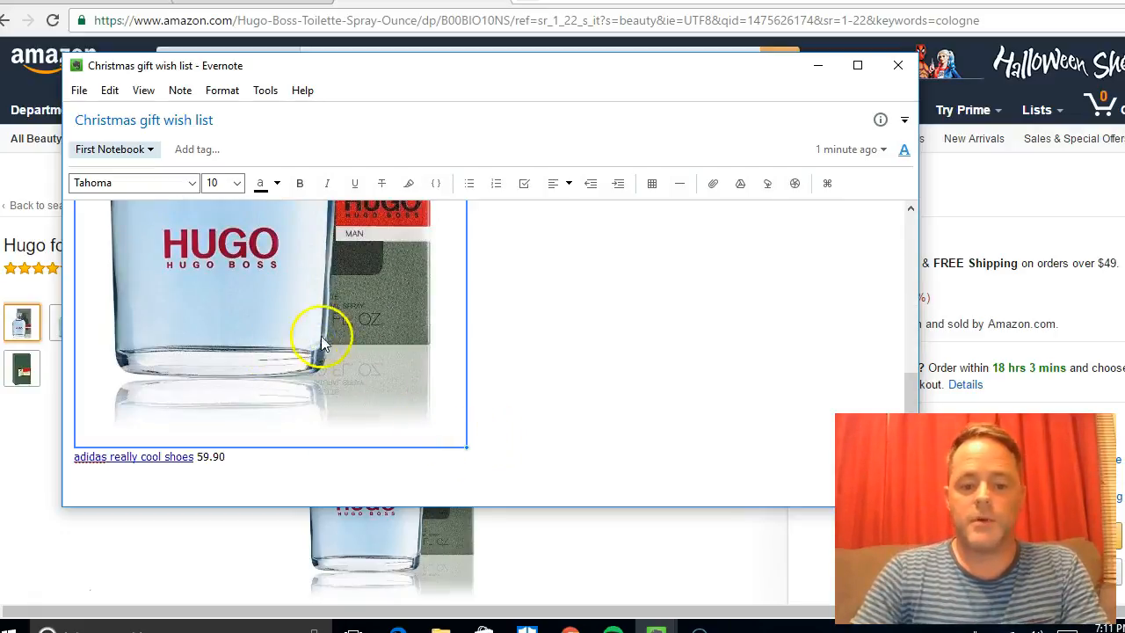
{"action": "left_click_drag", "start_coordinate": [464, 450], "coordinate": [207, 302]}
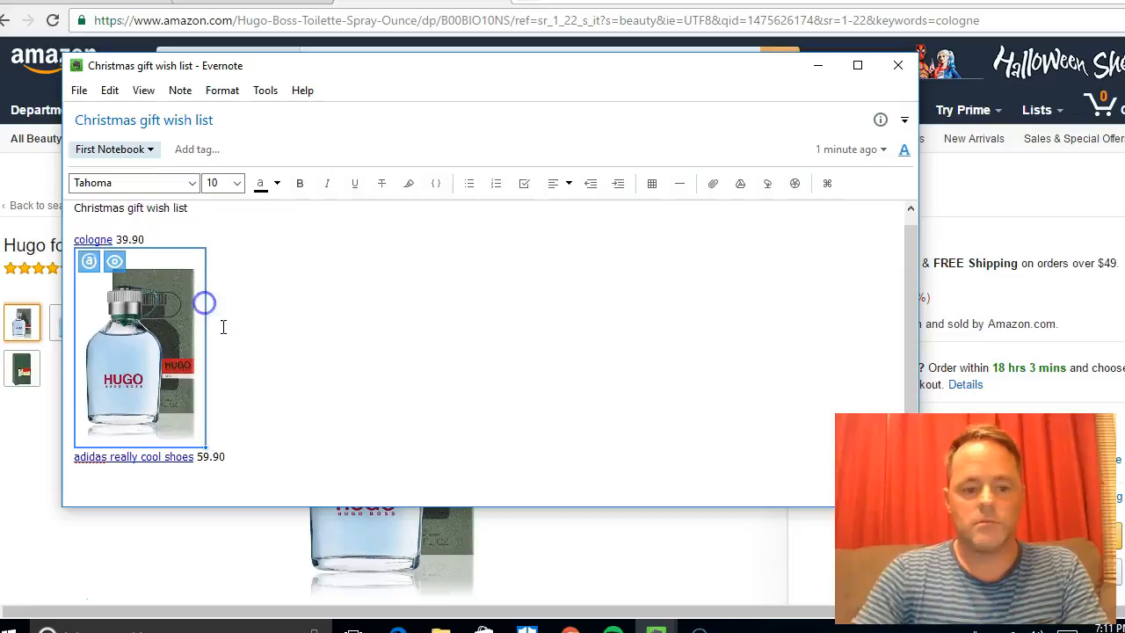
{"action": "left_click", "coordinate": [289, 294]}
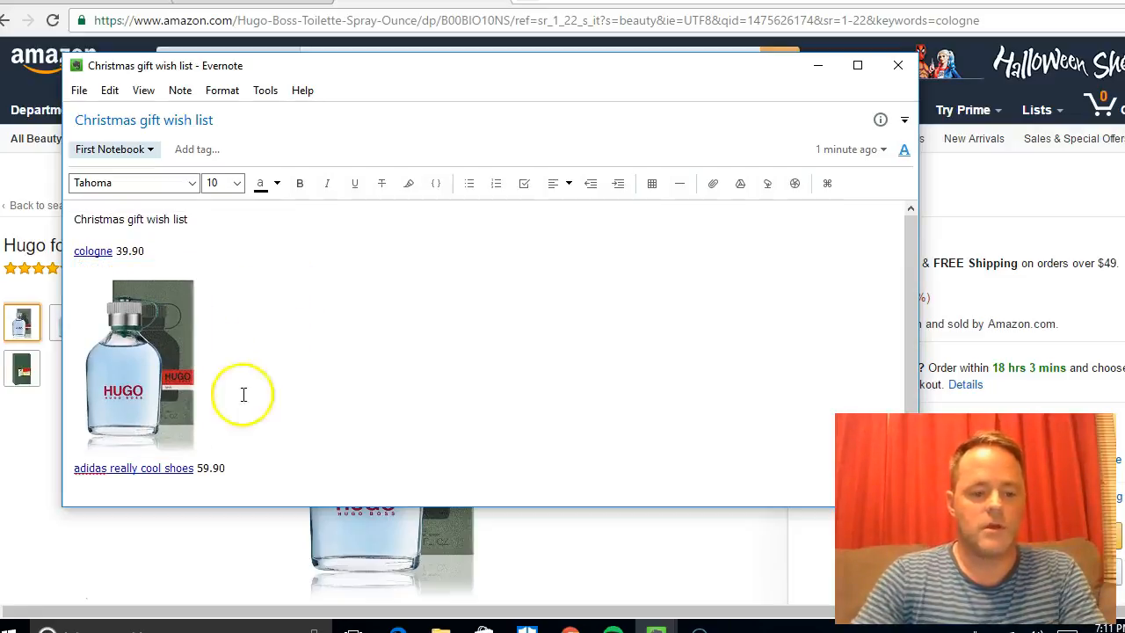
{"action": "key", "text": "Down"}
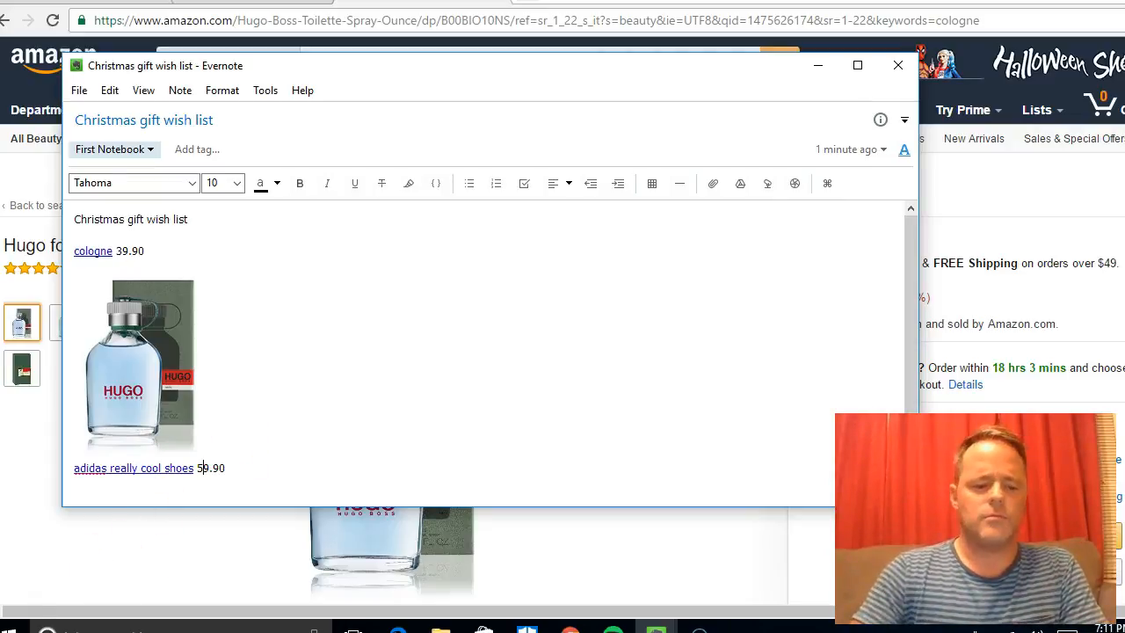
- Create a new note from the main Evernote window with the text "test 1" and close its window
{"action": "left_click", "coordinate": [30, 590]}
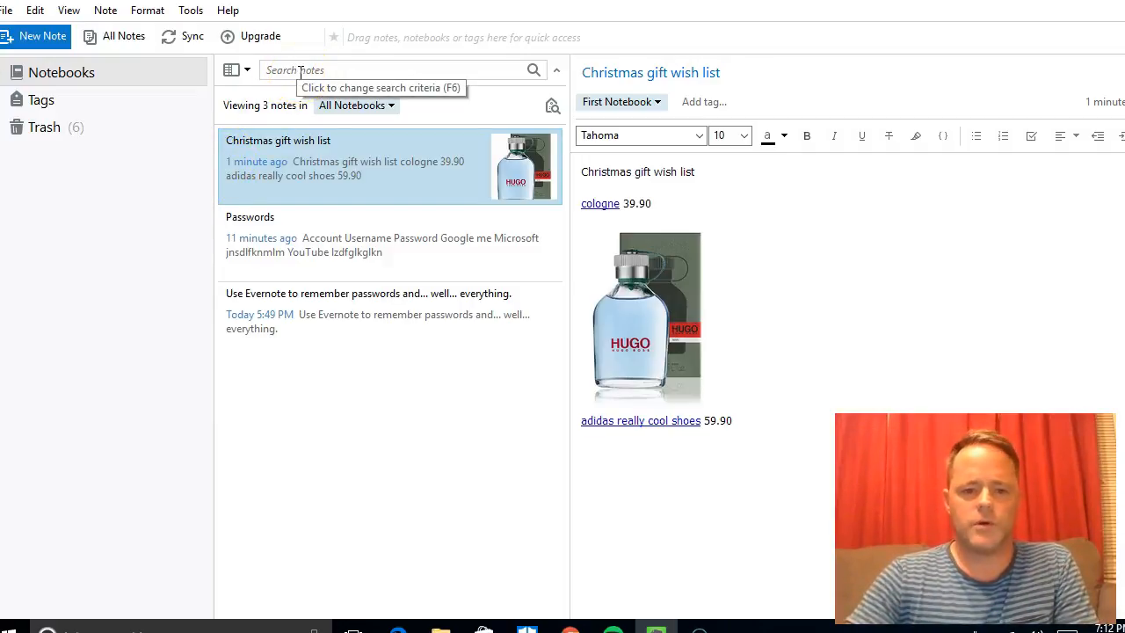
{"action": "left_click", "coordinate": [37, 40]}
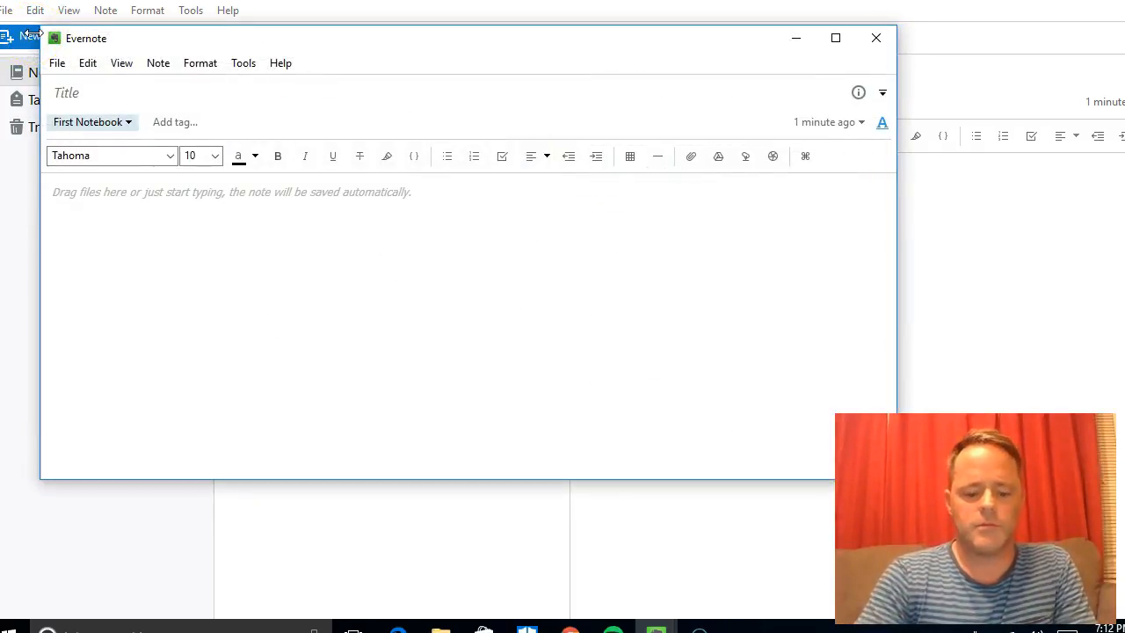
{"action": "type", "text": "test 1"}
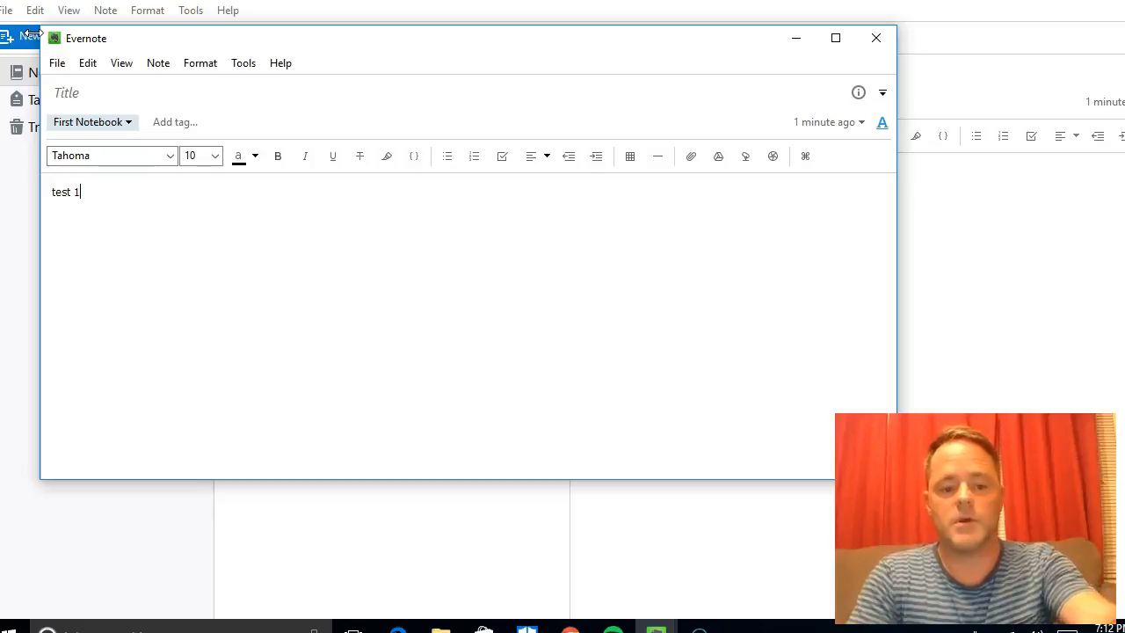
{"action": "key", "text": "Return"}
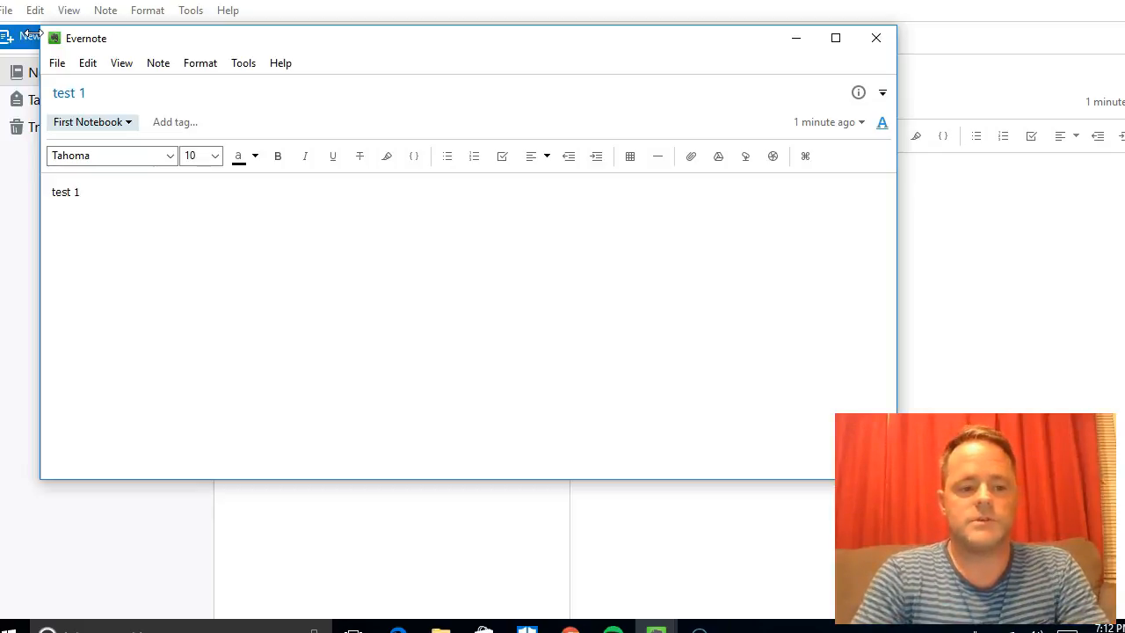
{"action": "left_click", "coordinate": [886, 40]}
- Create another new note containing "test 2" and close its window
{"action": "key", "text": "ctrl+alt+n"}
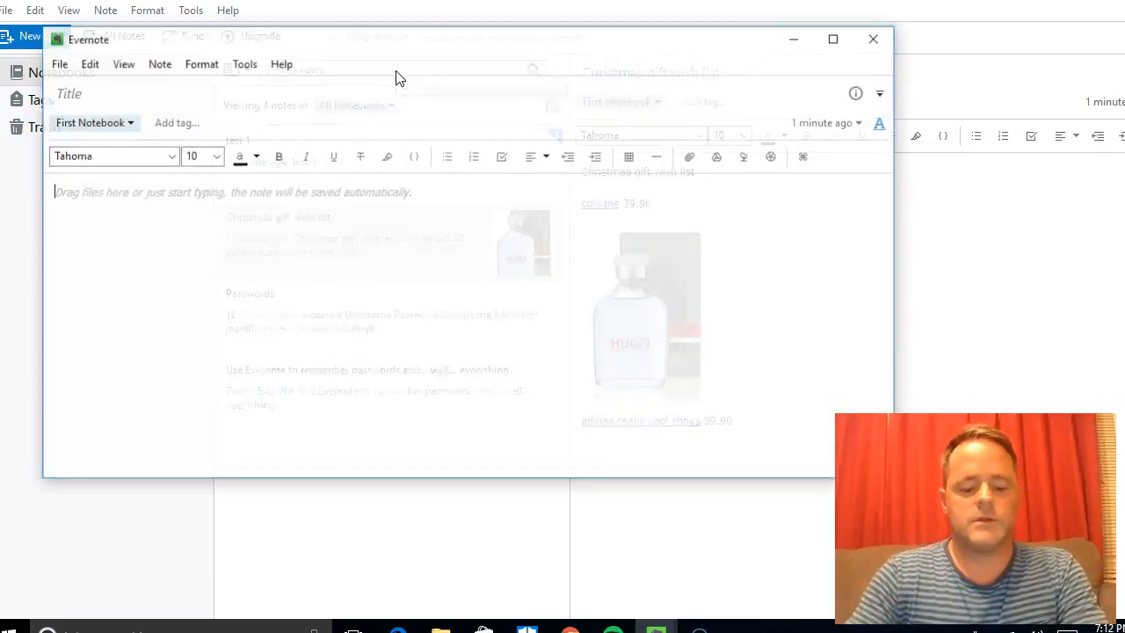
{"action": "type", "text": "test 2"}
{"action": "key", "text": "Return"}
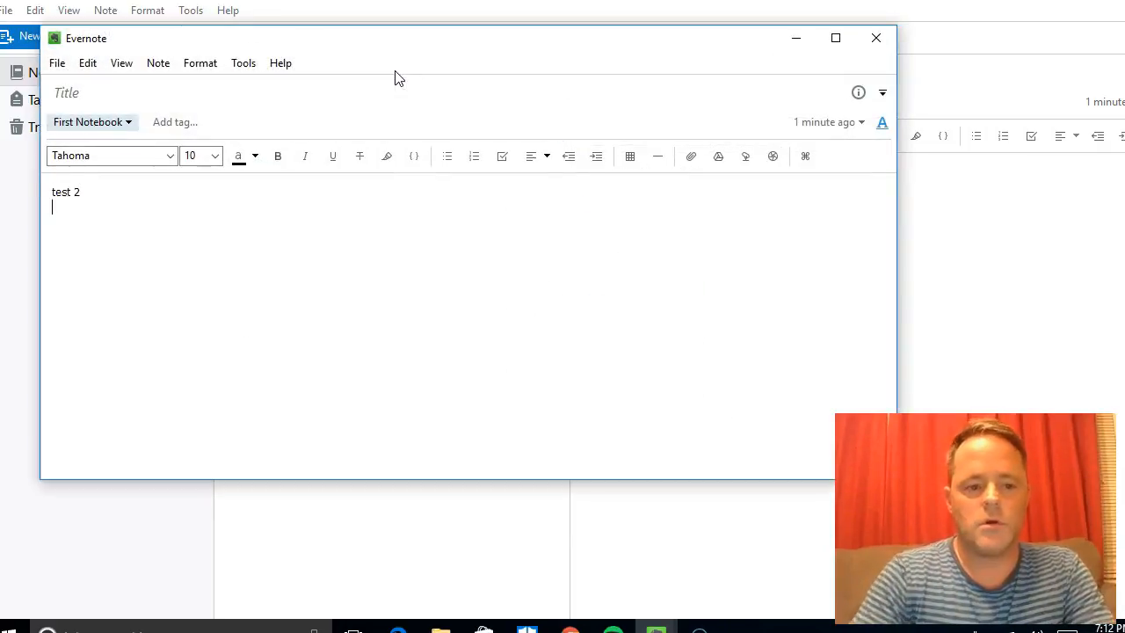
{"action": "left_click", "coordinate": [877, 38]}
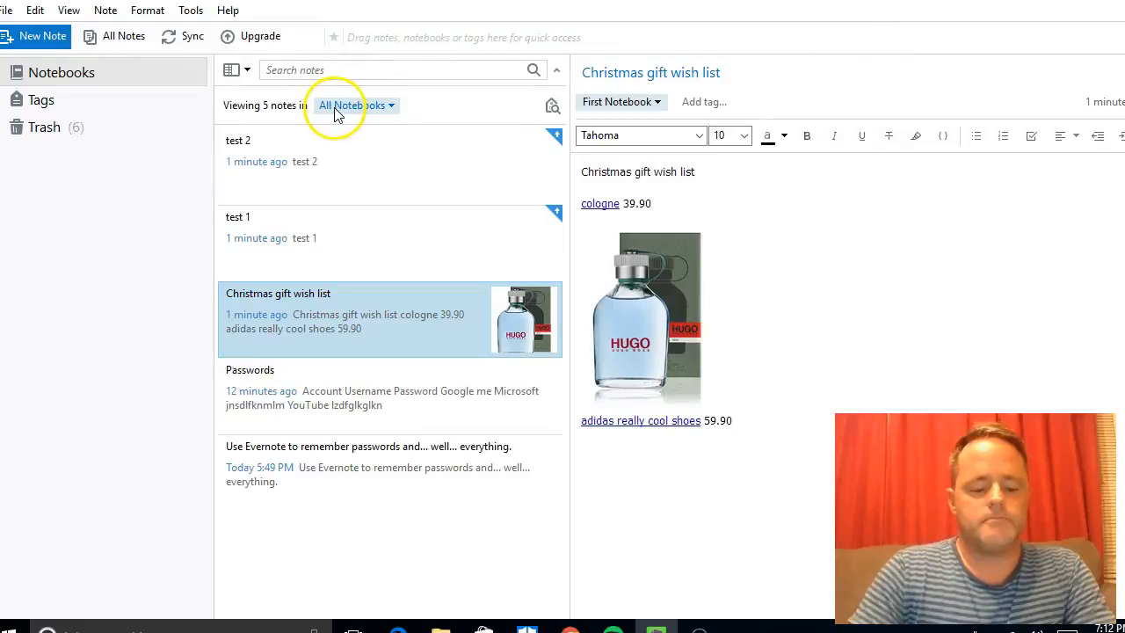
- Create a third test note containing "test 377" and close its window
{"action": "key", "text": "ctrl+alt+n"}
{"action": "type", "text": "te"}
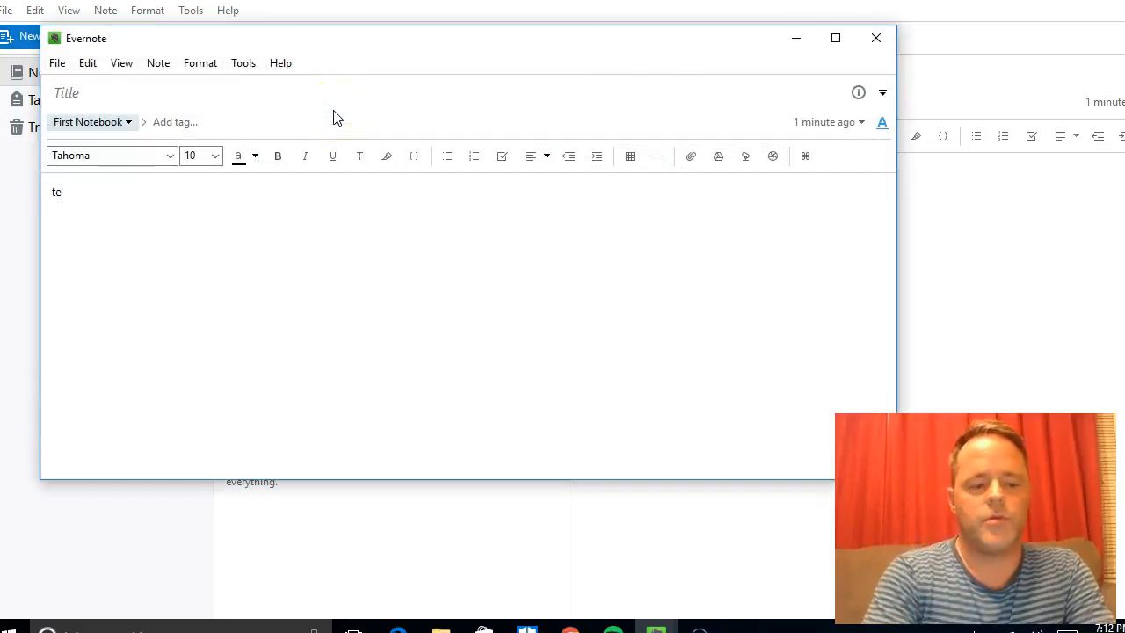
{"action": "type", "text": "st 377"}
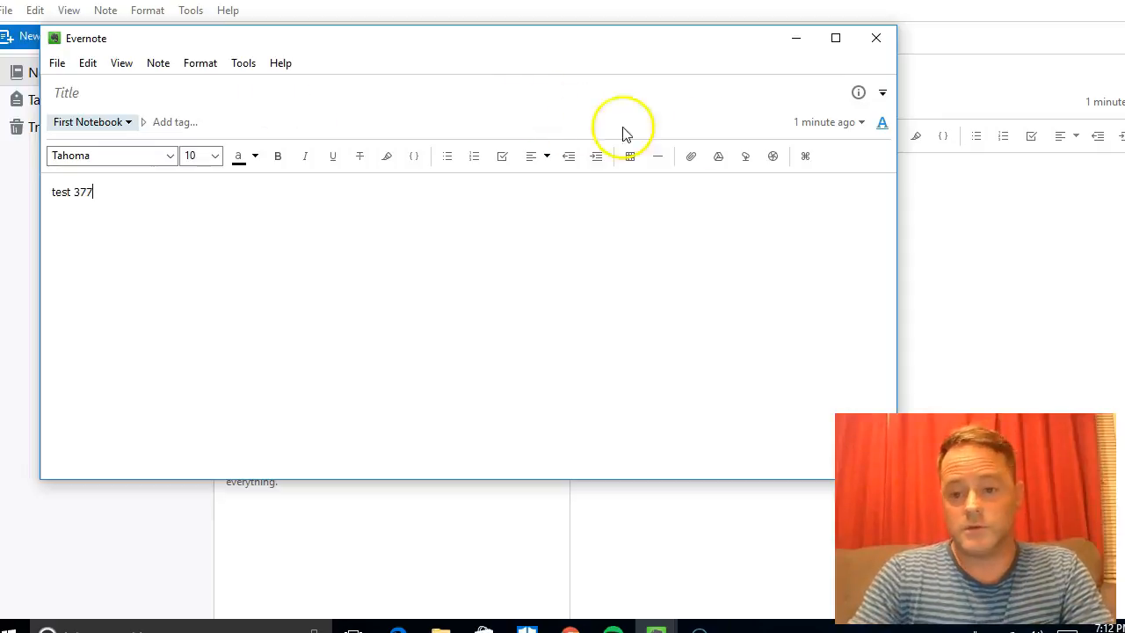
{"action": "left_click", "coordinate": [877, 40]}
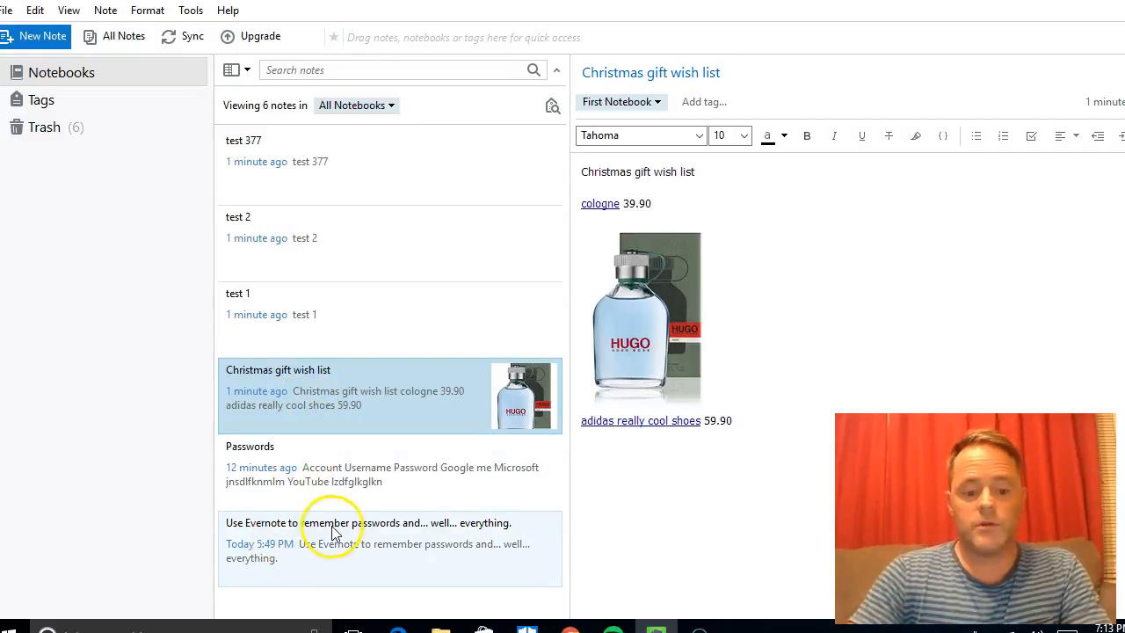
- Delete the note "Use Evernote to remember passwords and... well... everything." and keep the "Passwords" note selected
{"action": "left_click", "coordinate": [264, 538]}
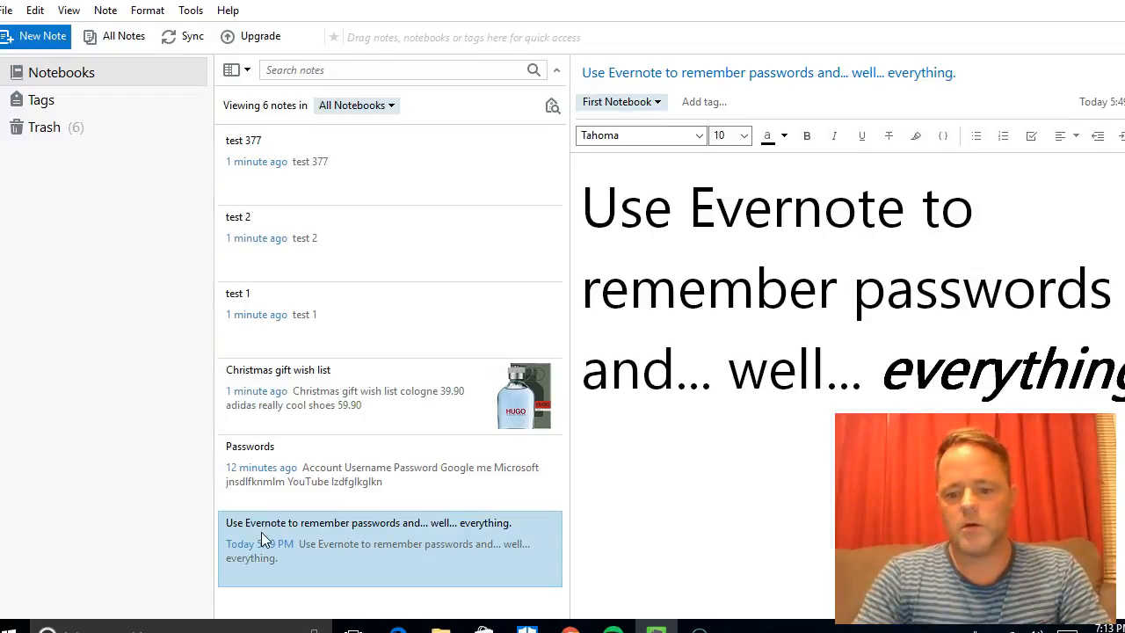
{"action": "key", "text": "Delete"}
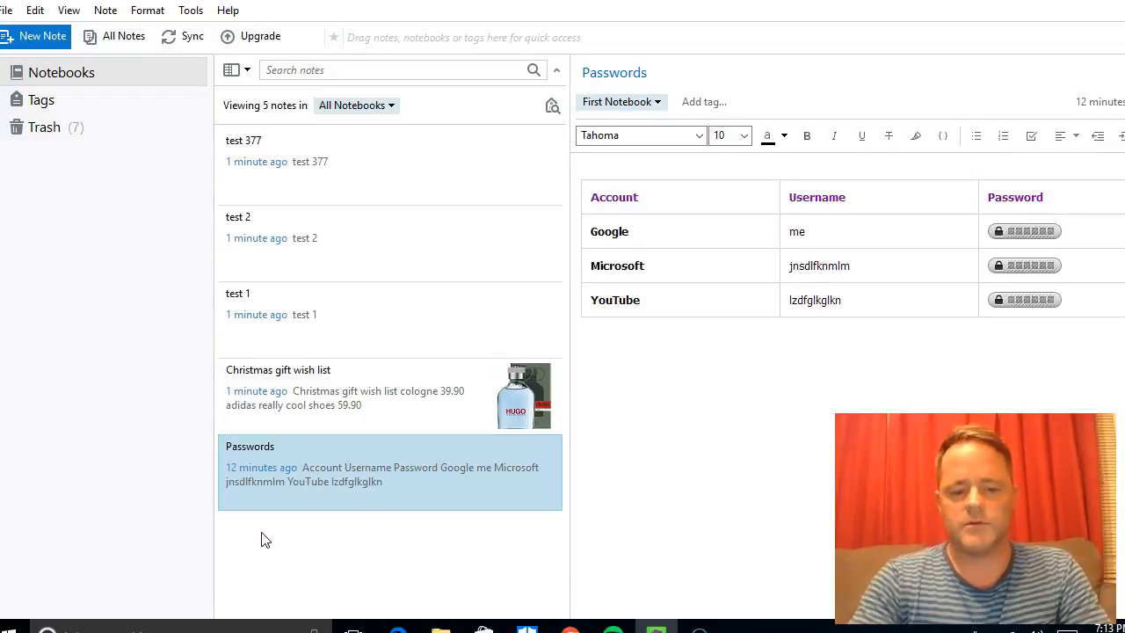
{"action": "left_click", "coordinate": [293, 538]}
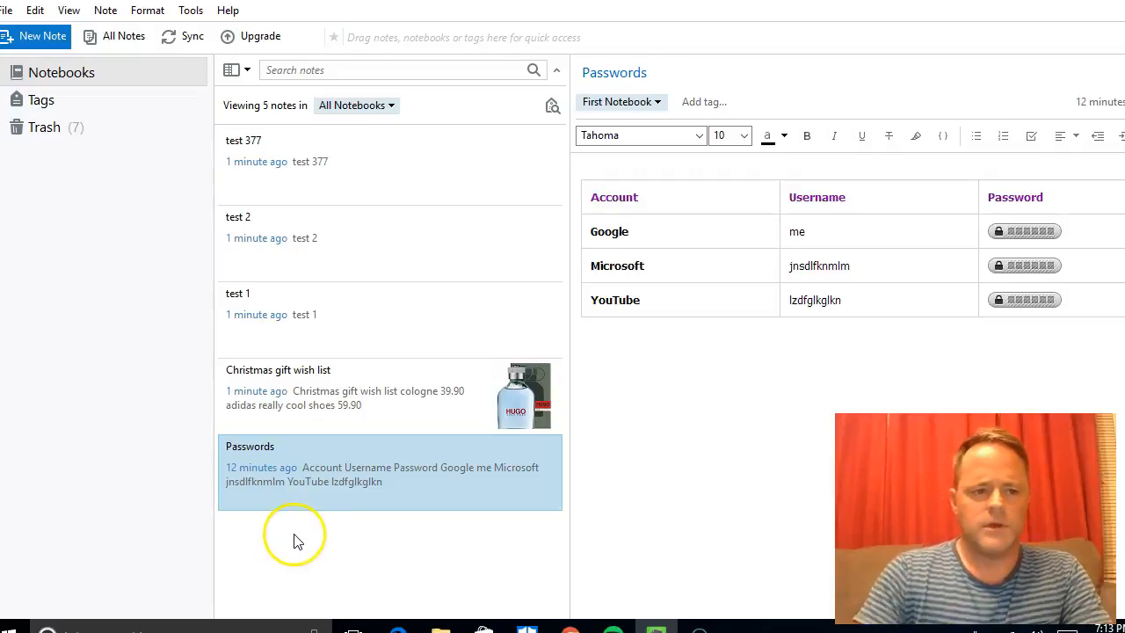
{"action": "left_click", "coordinate": [320, 531]}
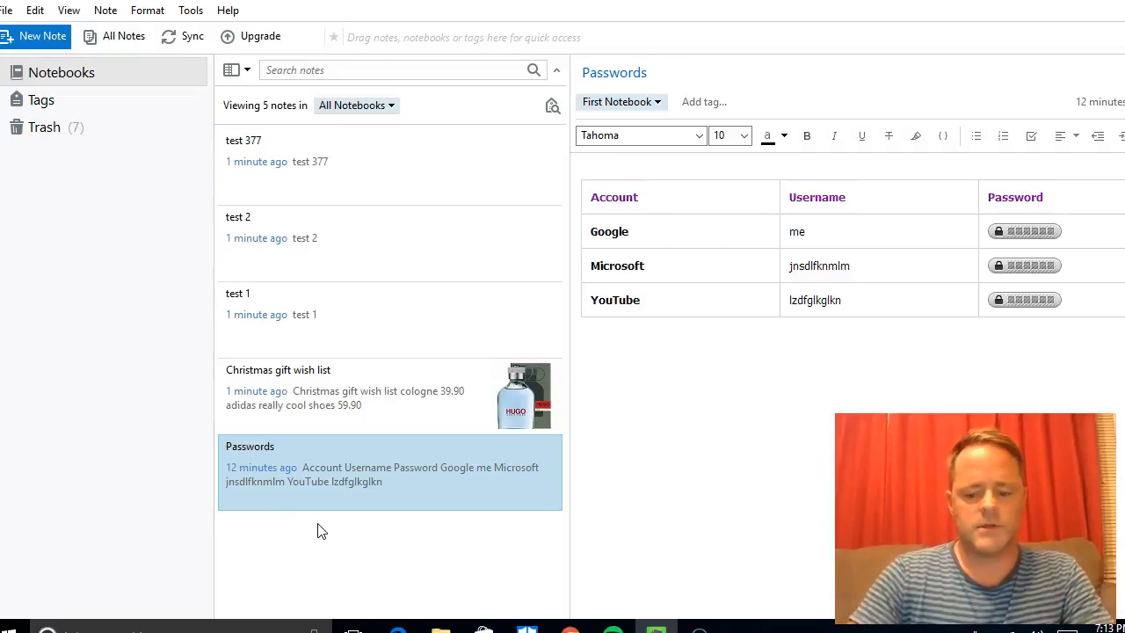
{"action": "left_click", "coordinate": [339, 468]}
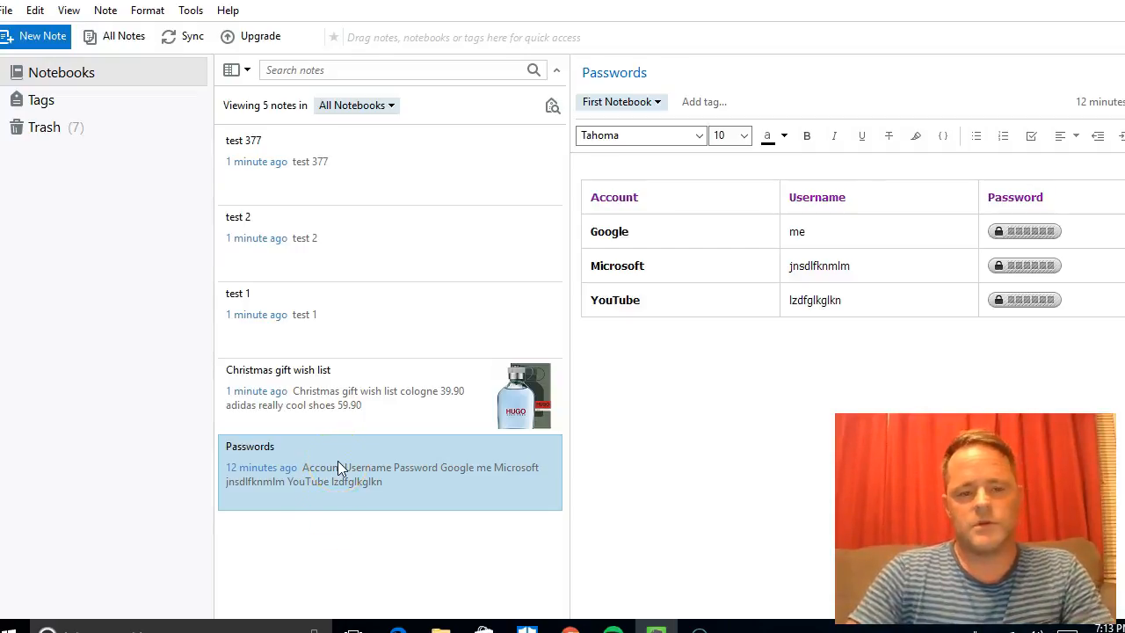